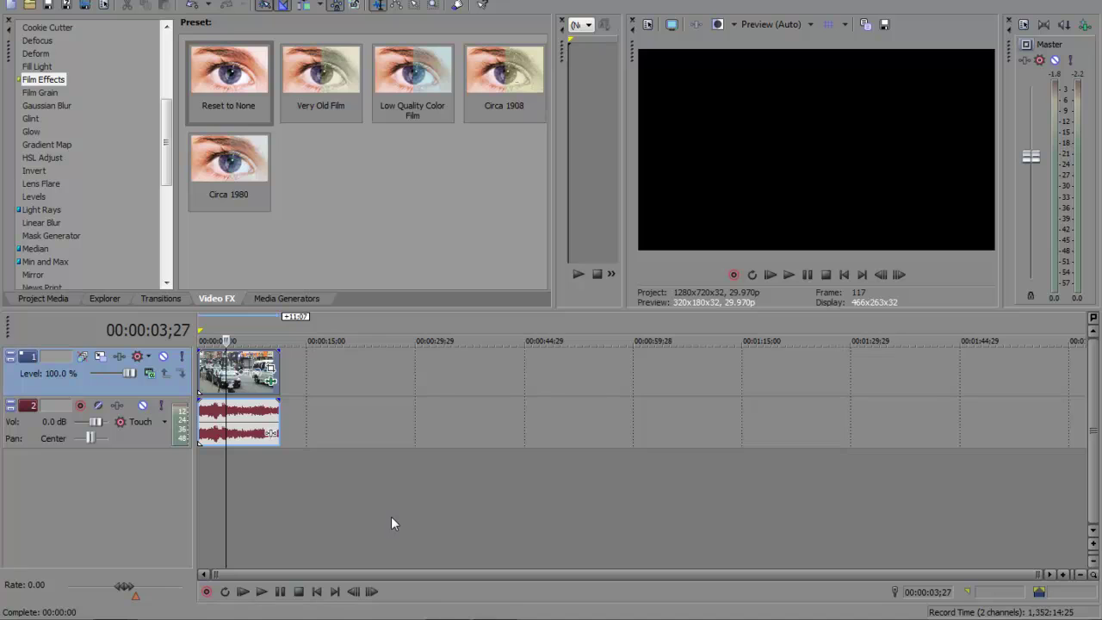
Play the green night-vision street clip from the beginning, then pause to review the look.
click(242, 373)
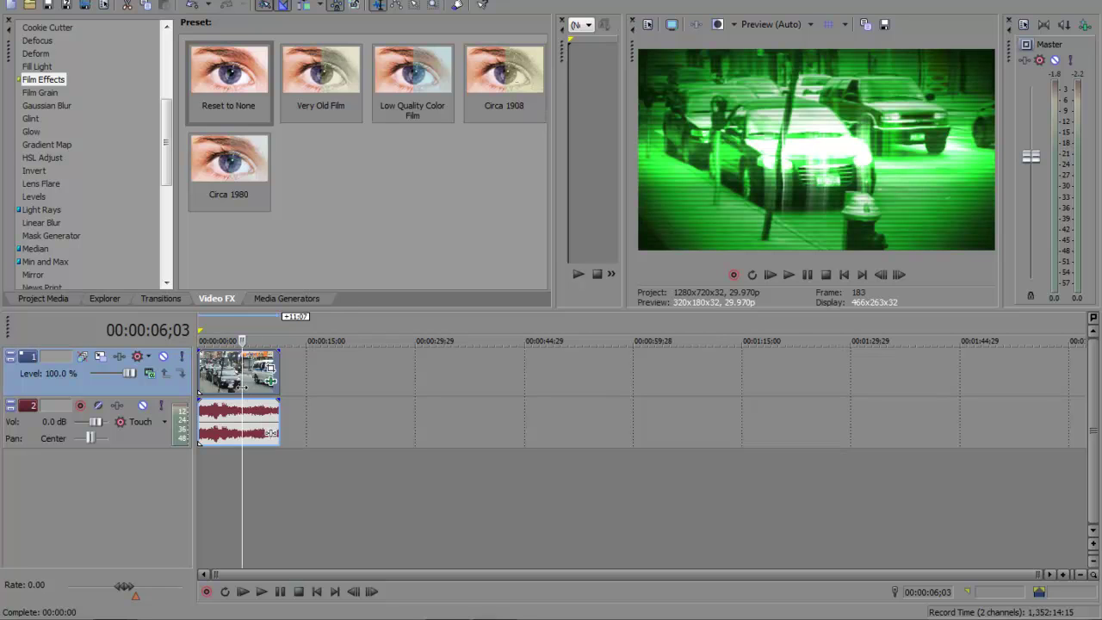
key(ctrl+Home)
click(790, 274)
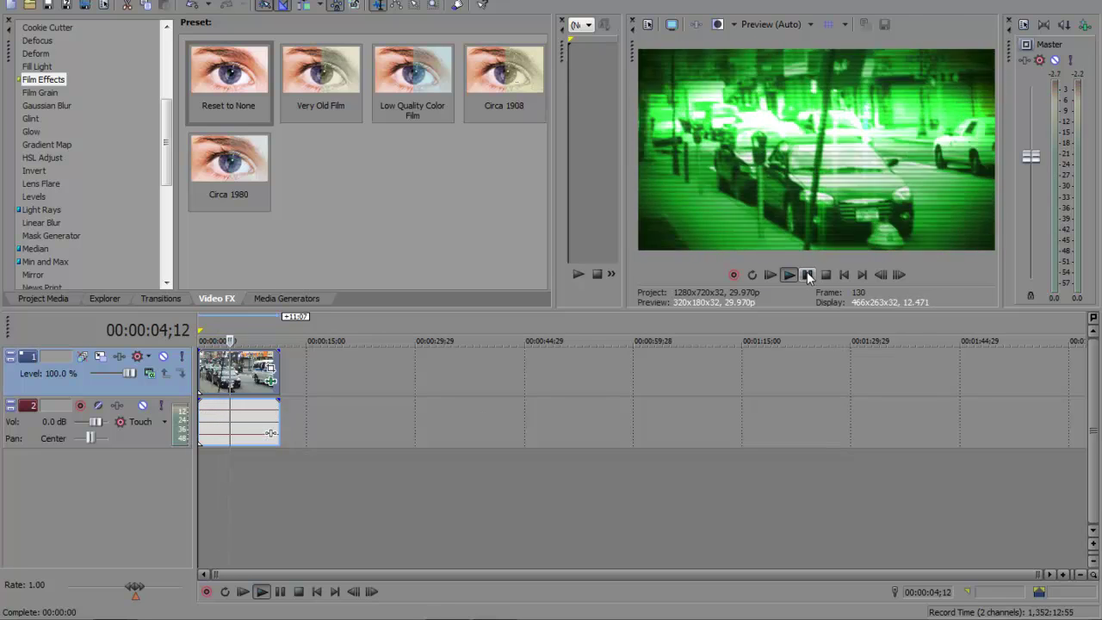
click(807, 274)
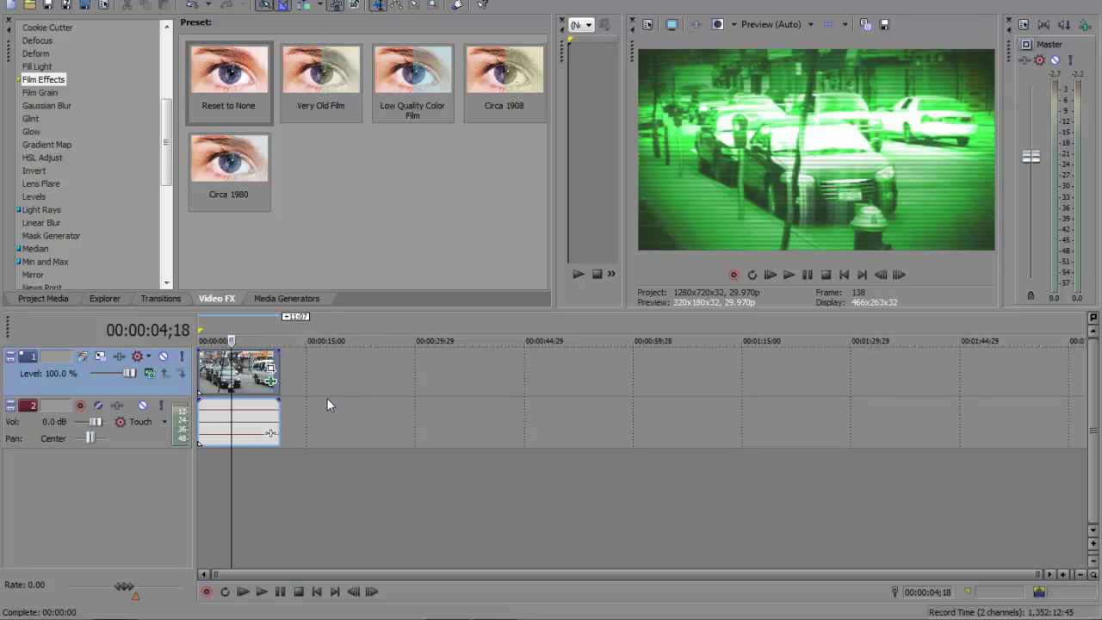
Swap the timeline clip for a fresh ZI6_0601.MOV from Project Media and scrub to about six seconds.
key(Delete)
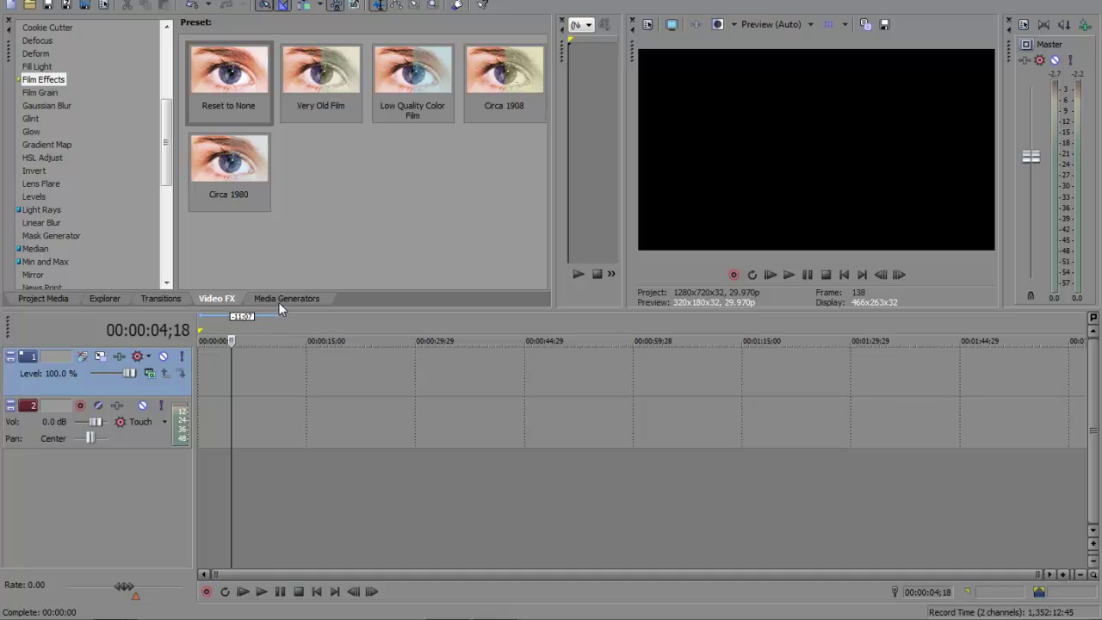
click(43, 298)
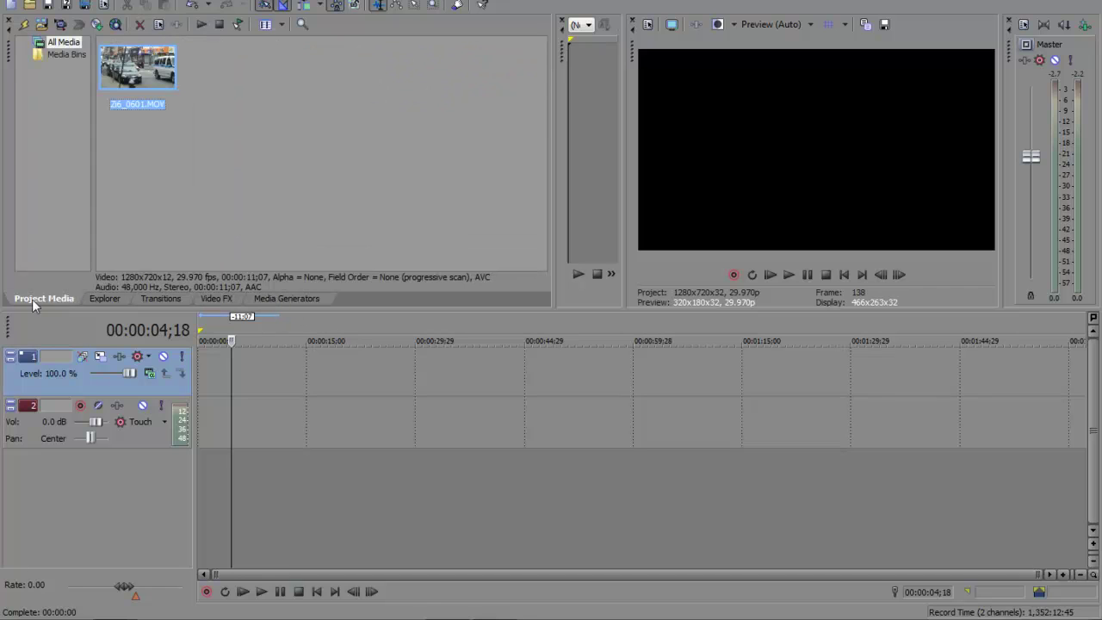
drag(148, 69, 218, 390)
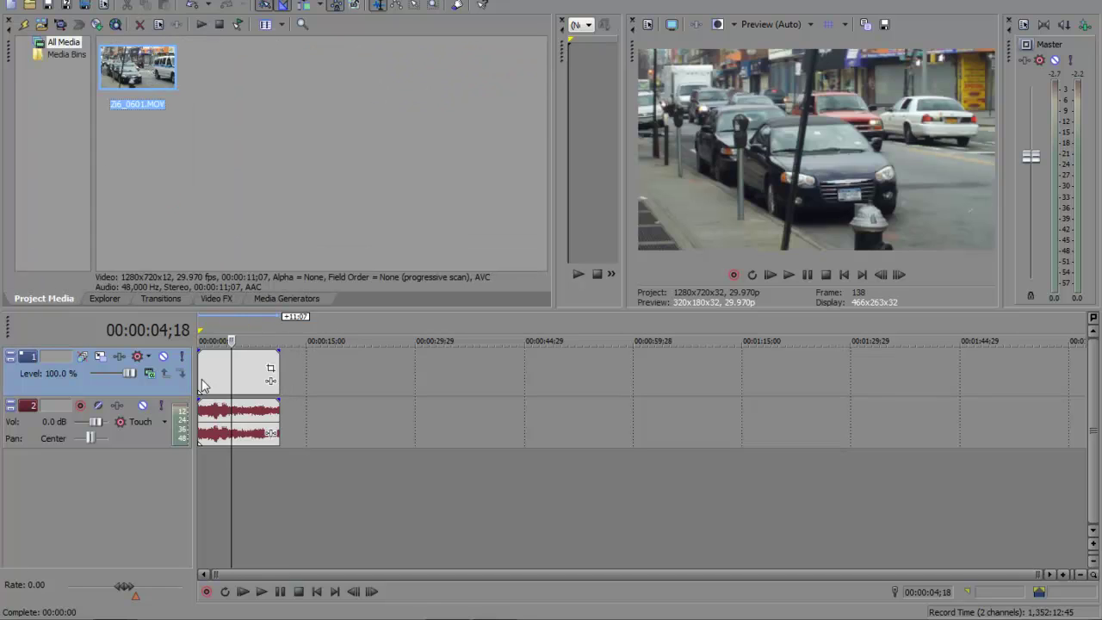
click(217, 388)
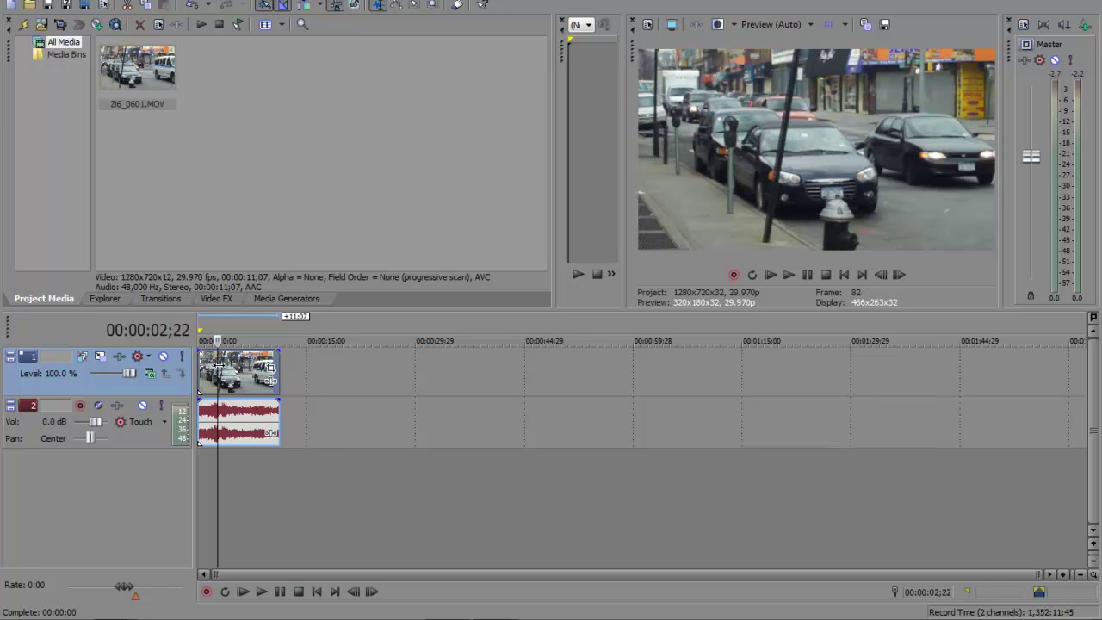
drag(218, 341, 248, 341)
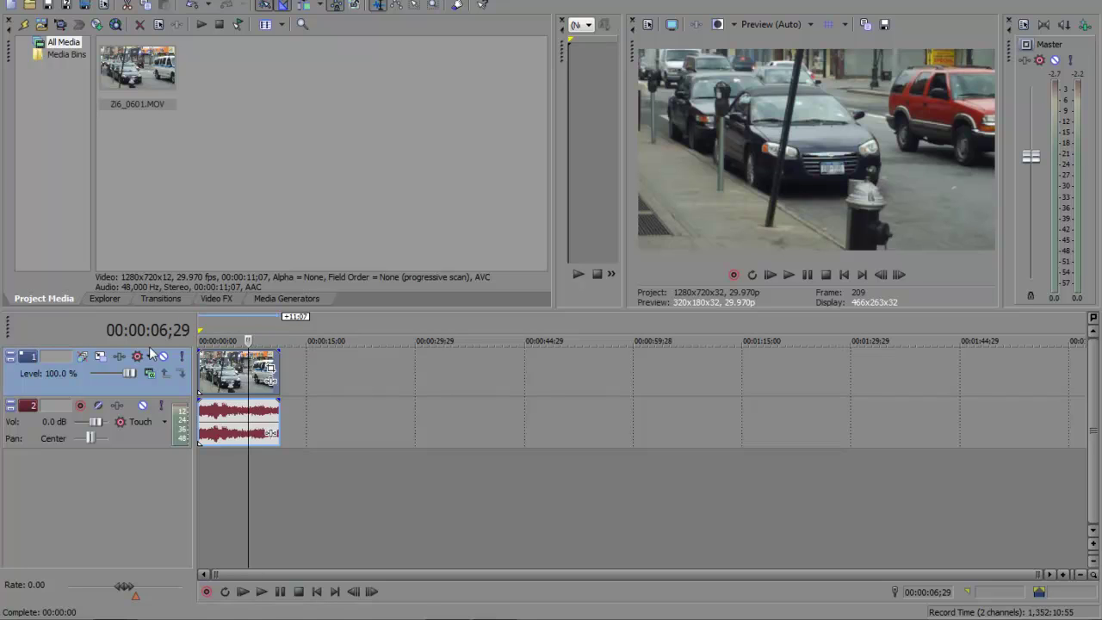
Drag Soft Contrast's Warm Vignette preset from Video FX onto the street clip.
click(214, 300)
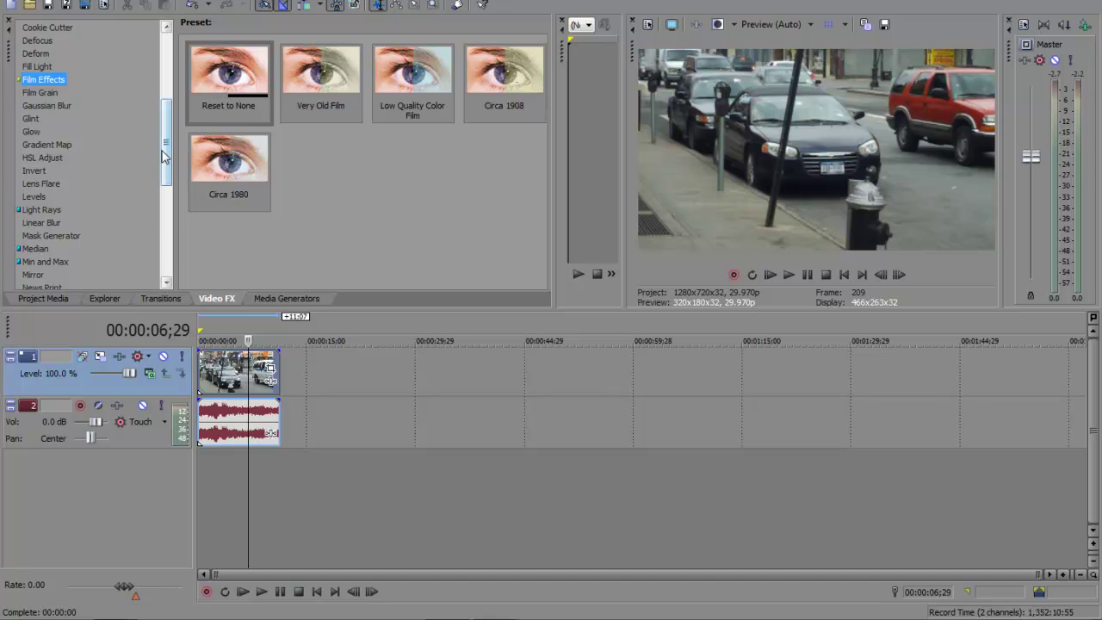
drag(168, 158, 177, 247)
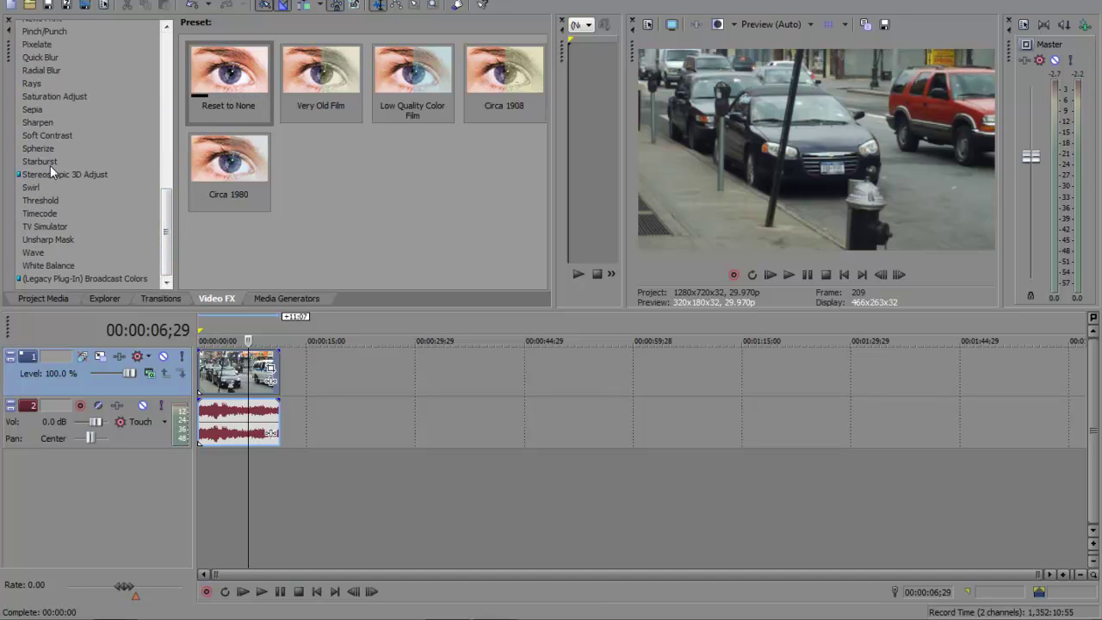
click(48, 136)
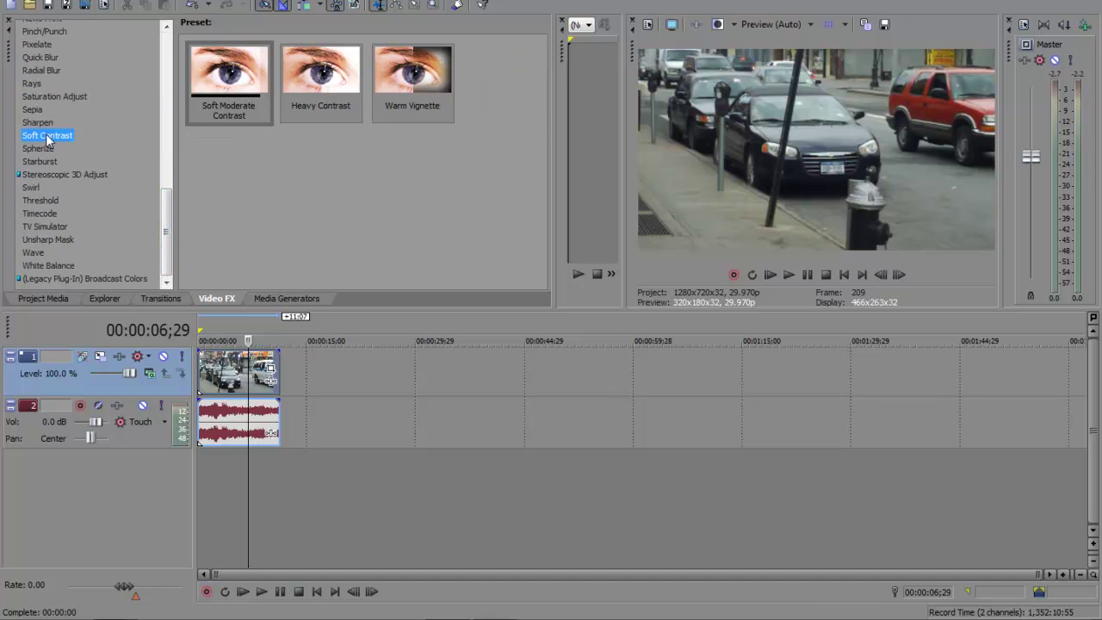
click(383, 96)
drag(242, 392, 244, 393)
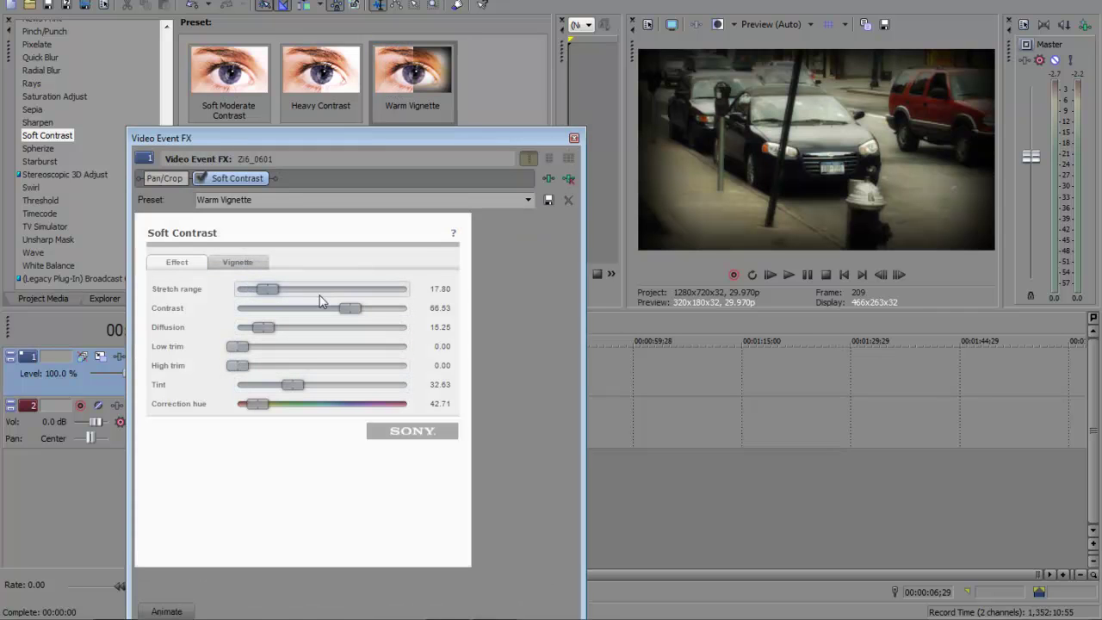
Set Soft Contrast's contrast to 0 and the vignette shape to Ellipse.
drag(350, 308, 209, 319)
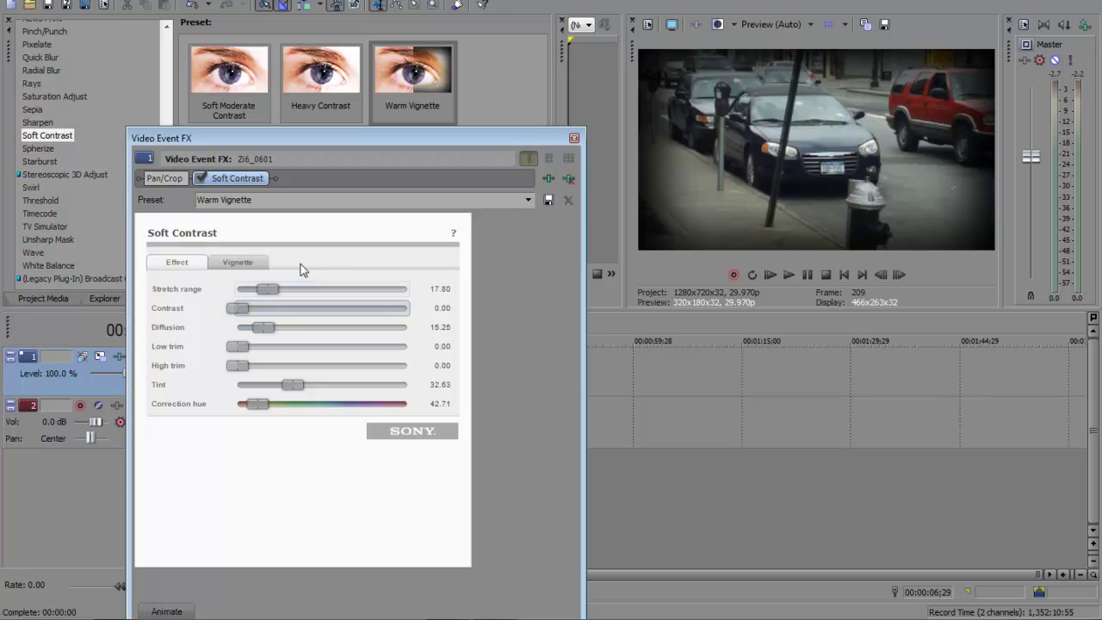
click(248, 262)
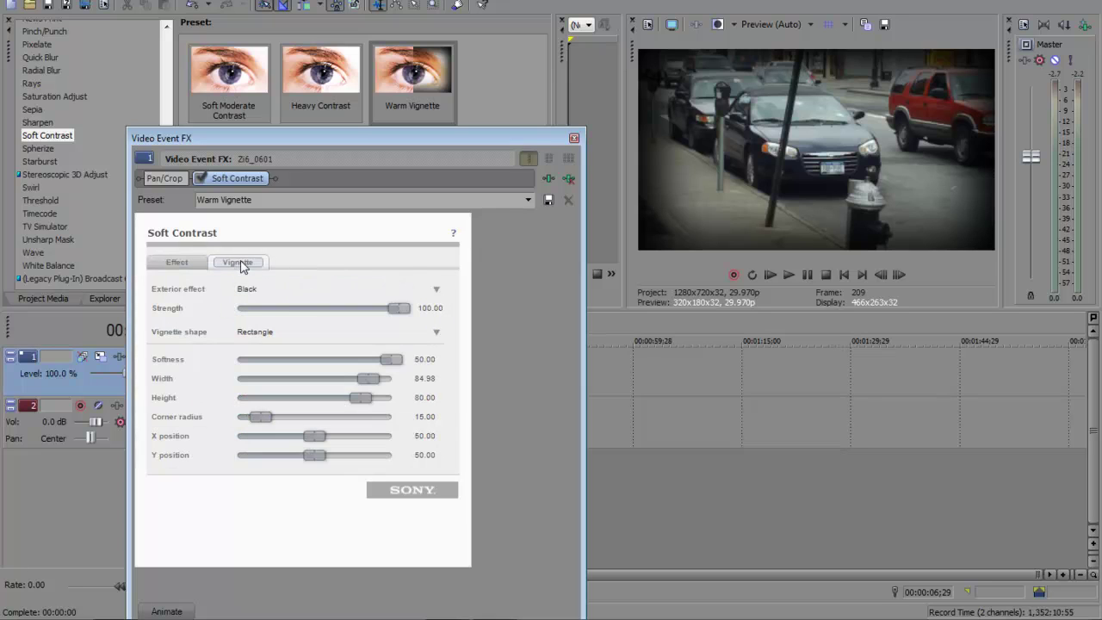
click(300, 338)
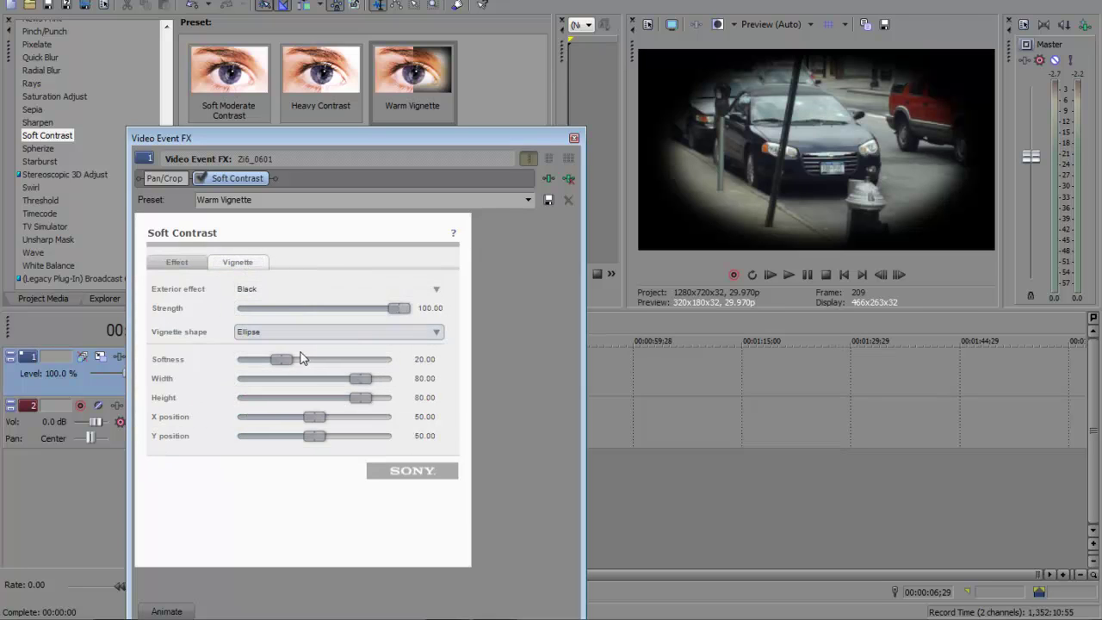
Enlarge the vignette to full width and height, with softness about 41 and strength about 66.
mouse_move(361, 379)
mouse_down()
mouse_move(393, 379)
mouse_move(394, 398)
mouse_up()
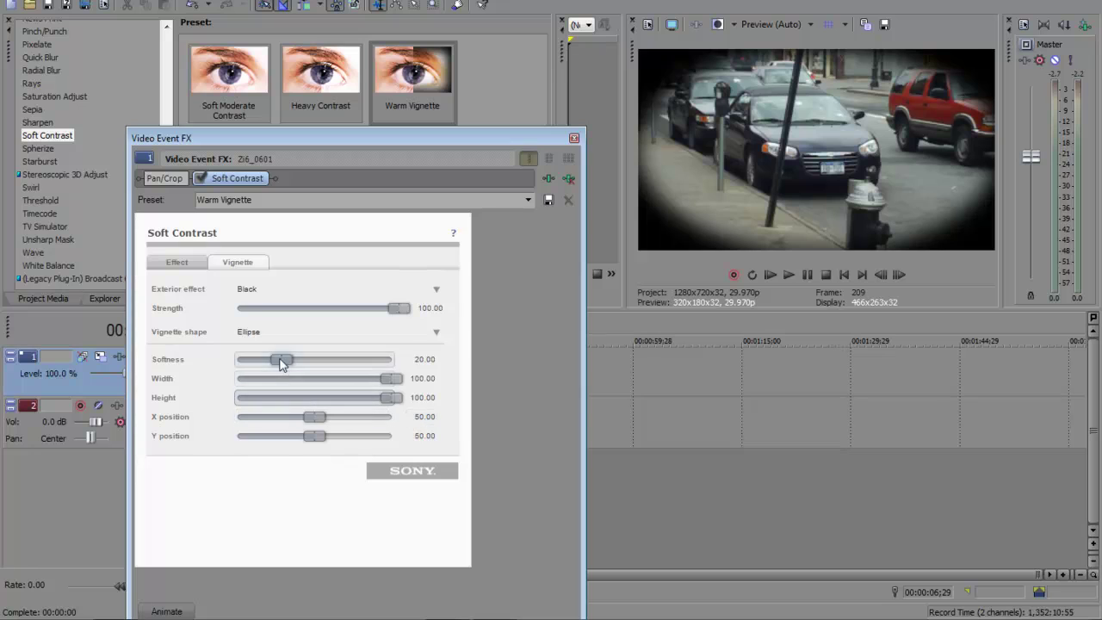
mouse_move(282, 359)
mouse_down()
mouse_move(357, 362)
mouse_move(222, 375)
mouse_move(304, 376)
mouse_up()
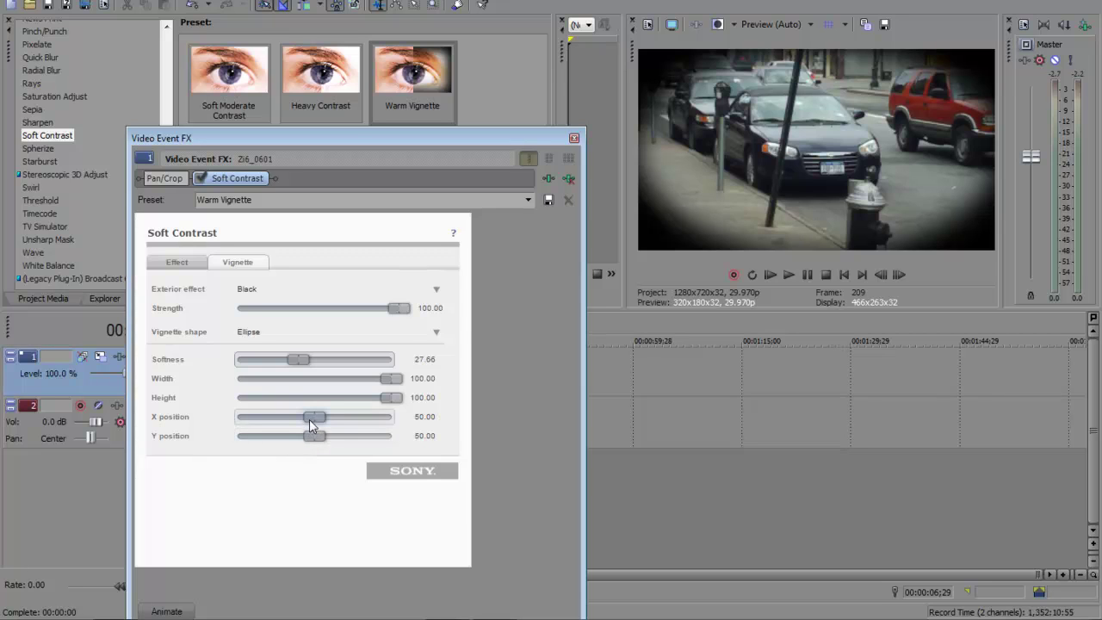
mouse_move(399, 307)
mouse_down()
mouse_move(307, 312)
mouse_move(326, 311)
mouse_up()
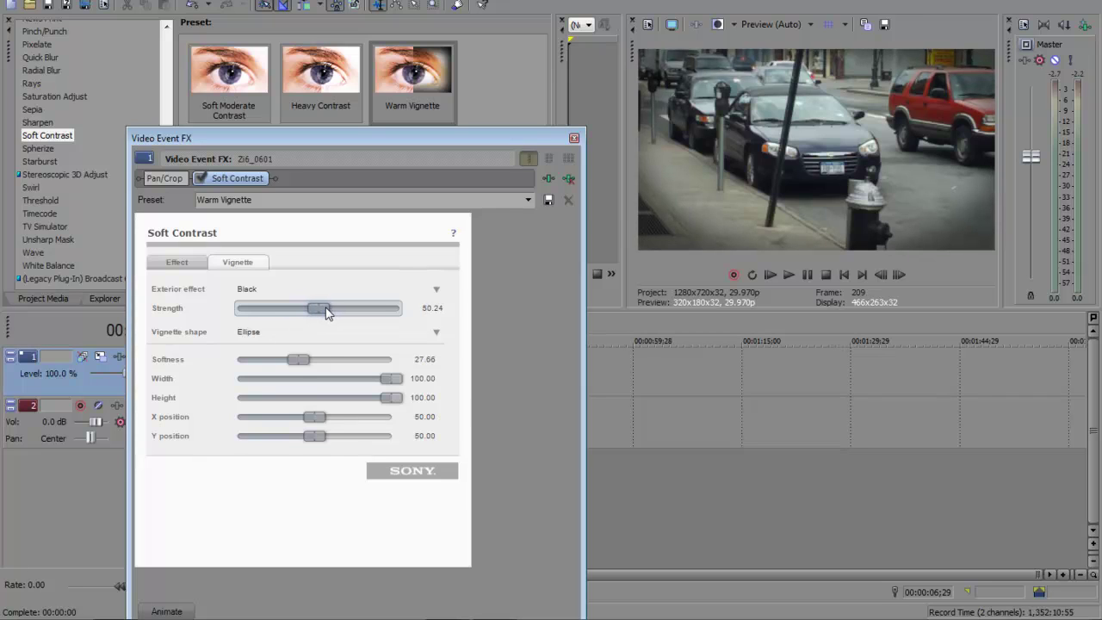
mouse_move(291, 360)
mouse_down()
mouse_move(253, 360)
mouse_move(327, 361)
mouse_up()
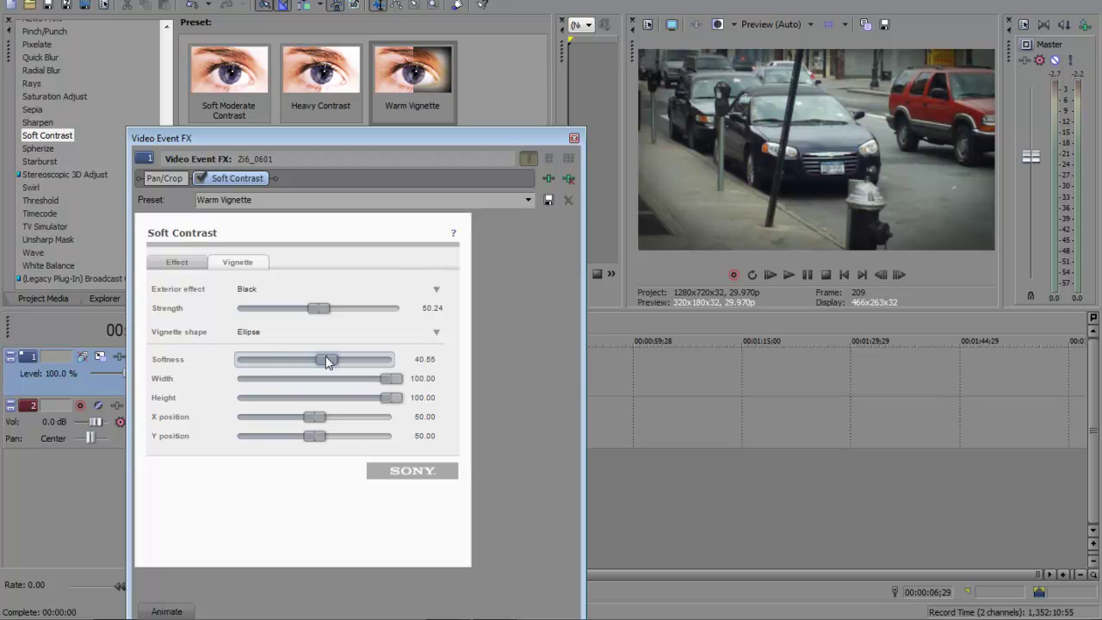
mouse_move(319, 309)
mouse_down()
mouse_move(345, 309)
mouse_move(352, 317)
mouse_move(342, 318)
mouse_up()
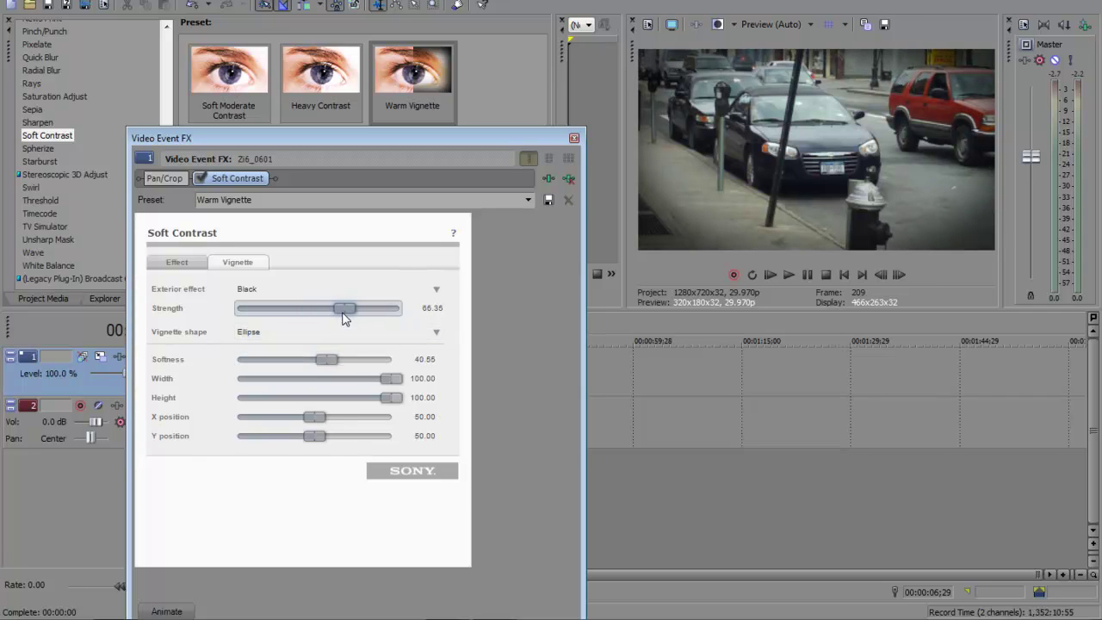
click(574, 138)
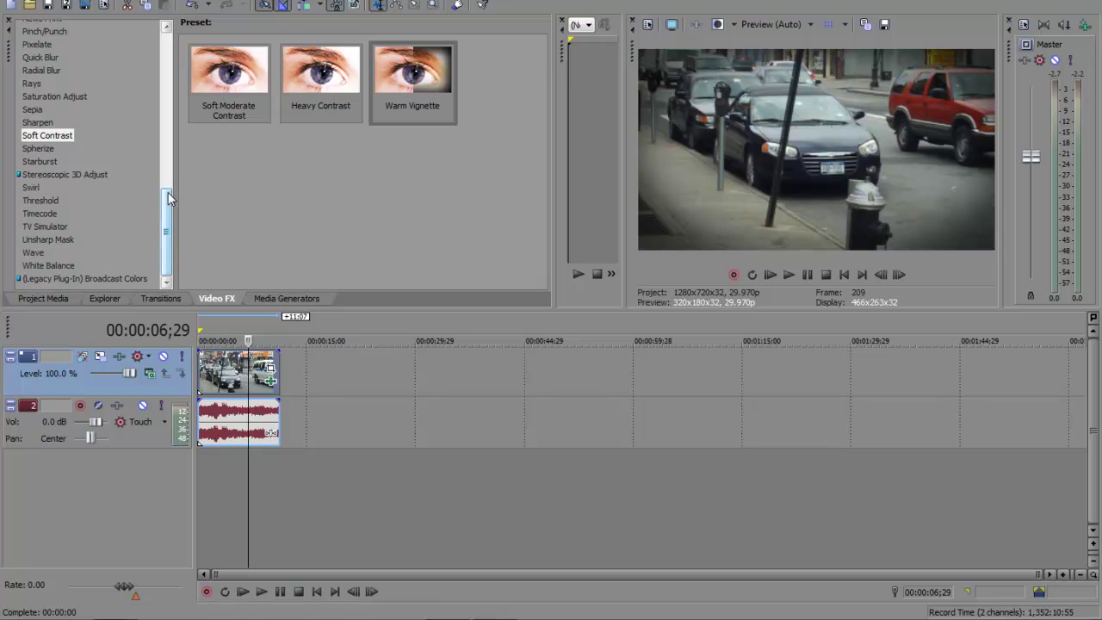
Scroll the Video FX list up to Gradient Map and show its presets, including Night Vision.
drag(168, 199, 158, 155)
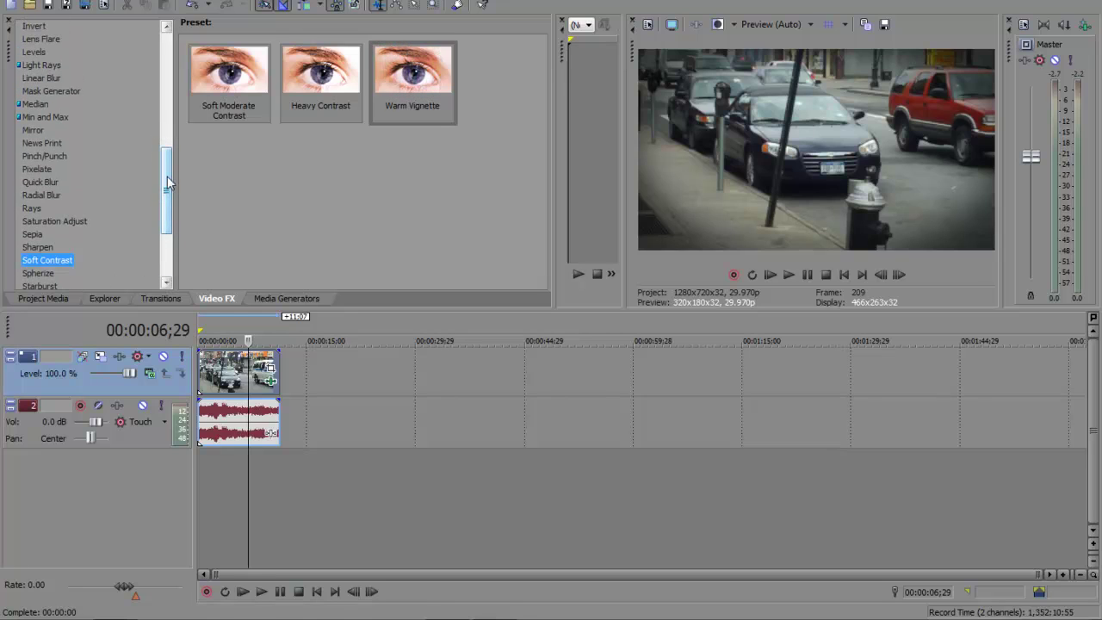
drag(166, 176, 167, 124)
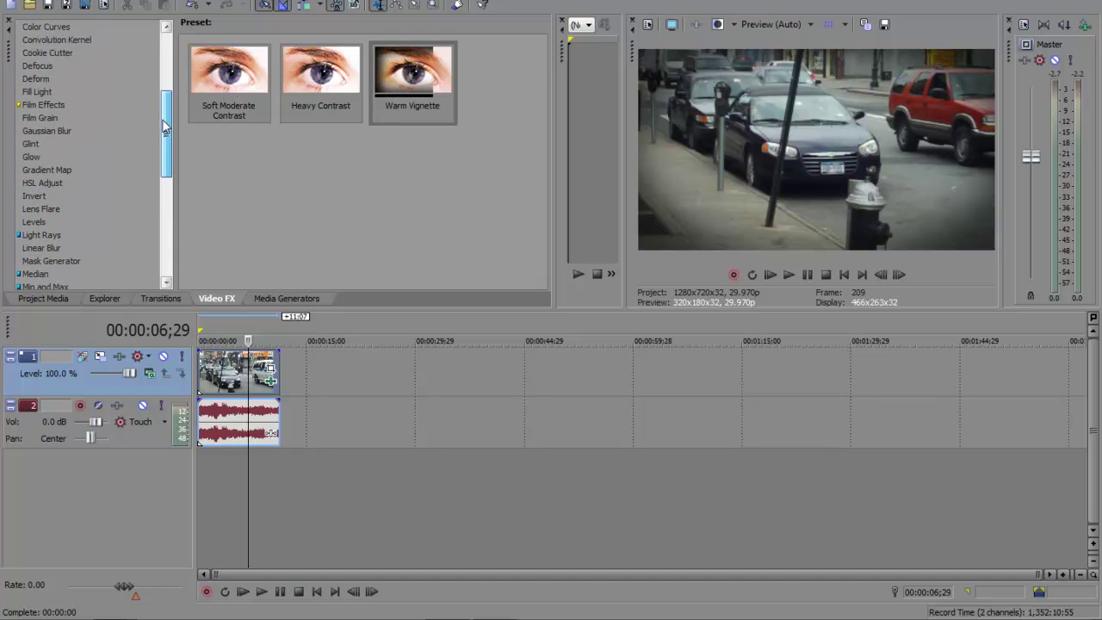
click(47, 170)
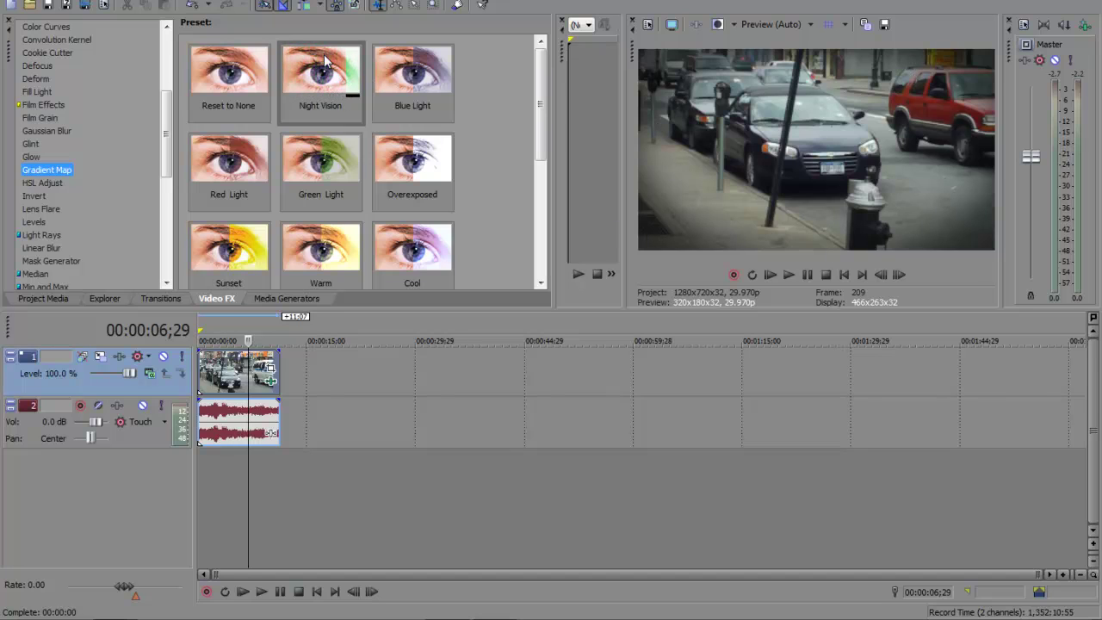
Apply the Gradient Map Night Vision preset to the clip, setting the left stop's alpha to 58.
mouse_move(340, 74)
mouse_down()
mouse_move(298, 381)
mouse_move(267, 387)
mouse_up()
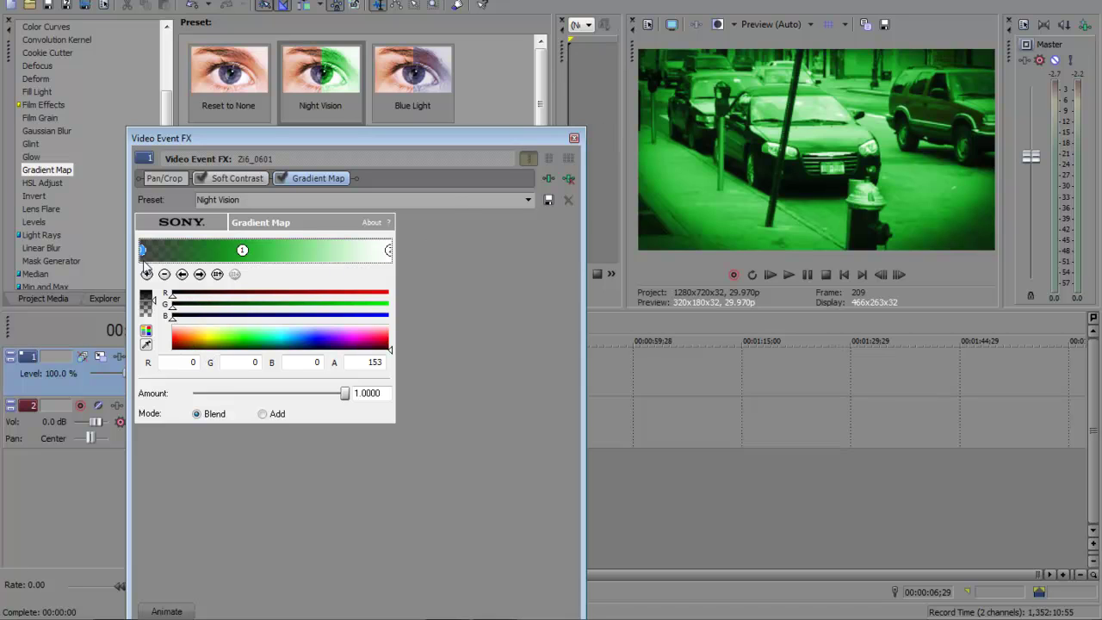
drag(240, 341, 236, 338)
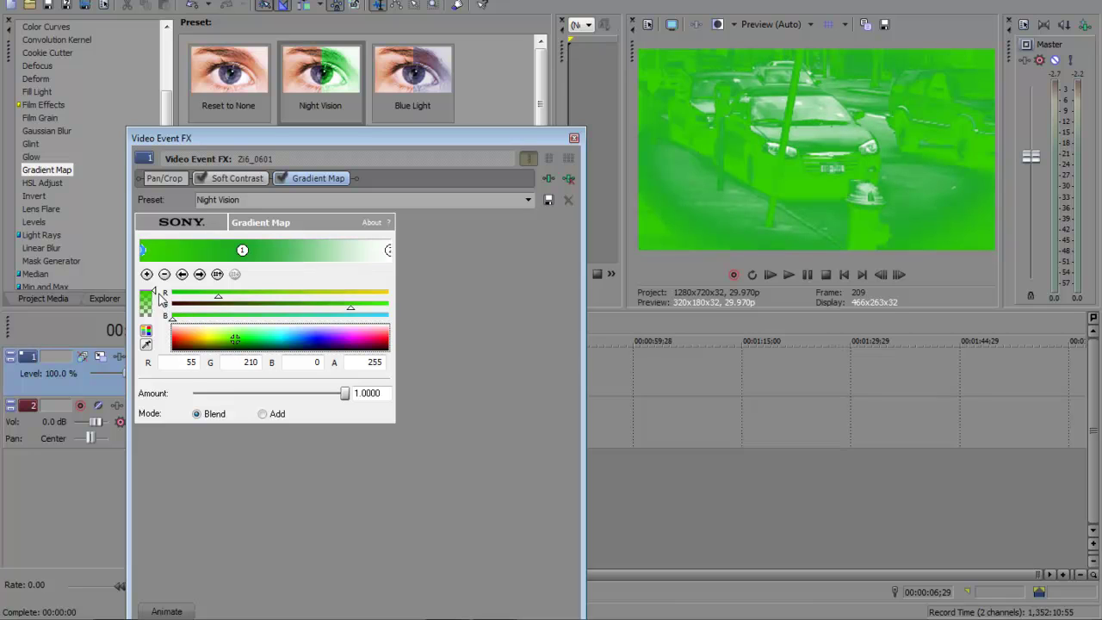
drag(160, 298, 154, 318)
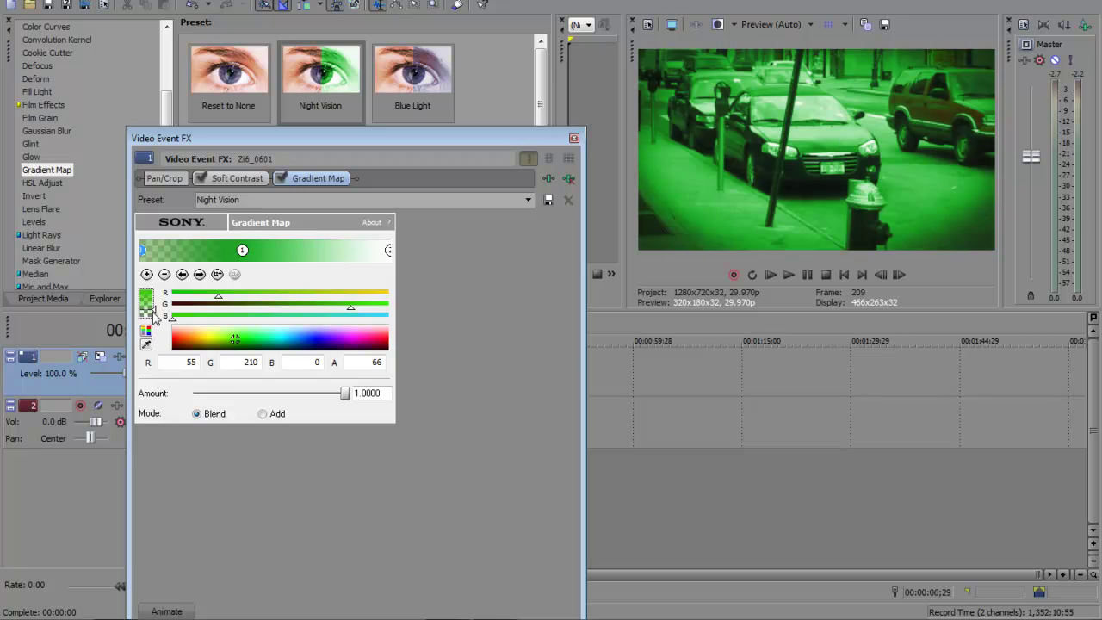
click(574, 140)
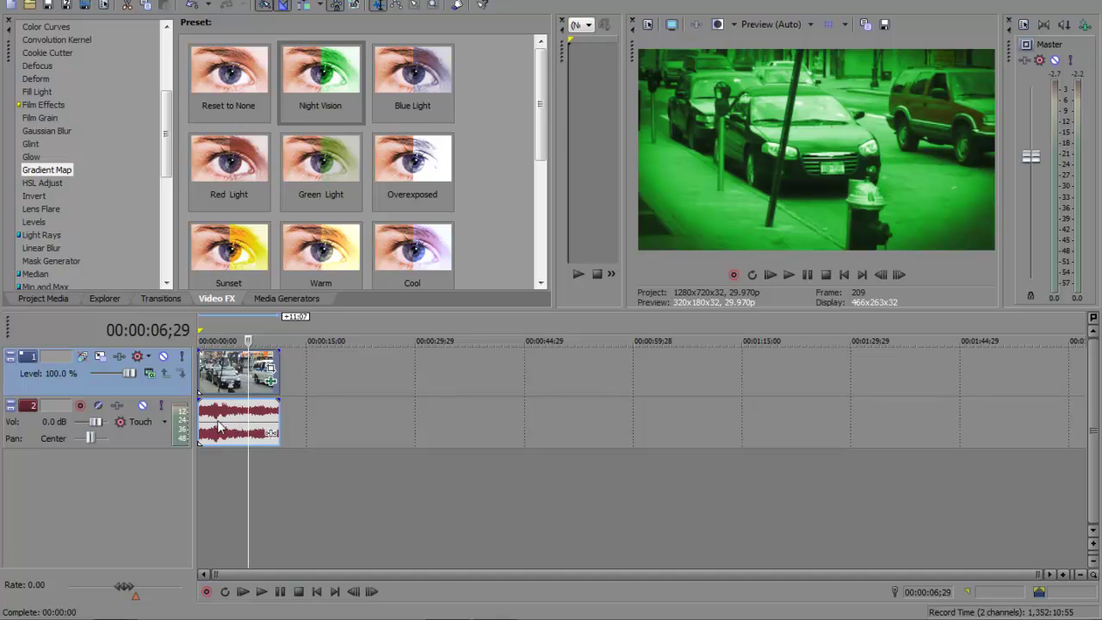
Put the playhead at 00:00:04;22 and scroll Video FX to the TV Simulator presets.
click(232, 389)
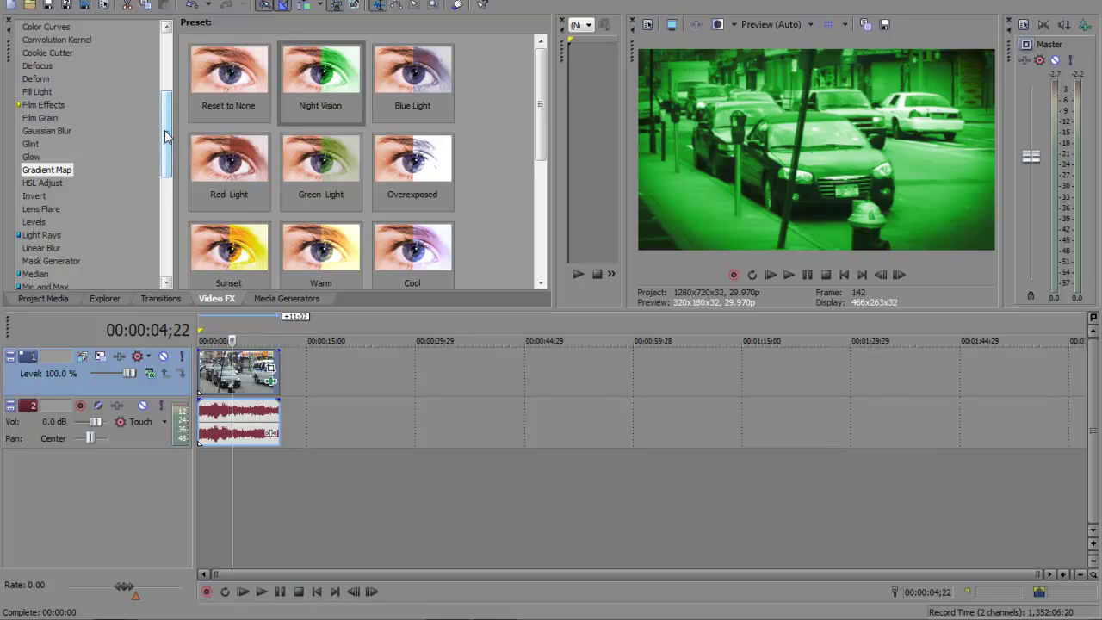
mouse_move(167, 135)
mouse_down()
mouse_move(160, 239)
mouse_move(145, 155)
mouse_up()
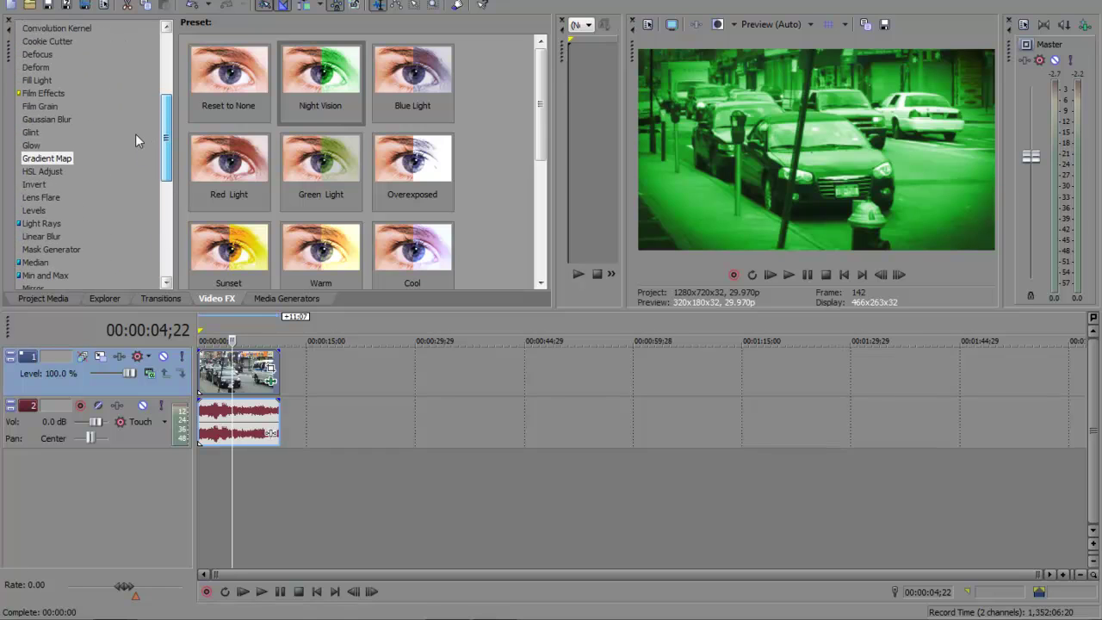
mouse_move(145, 149)
mouse_down()
mouse_move(123, 174)
mouse_move(30, 216)
mouse_up()
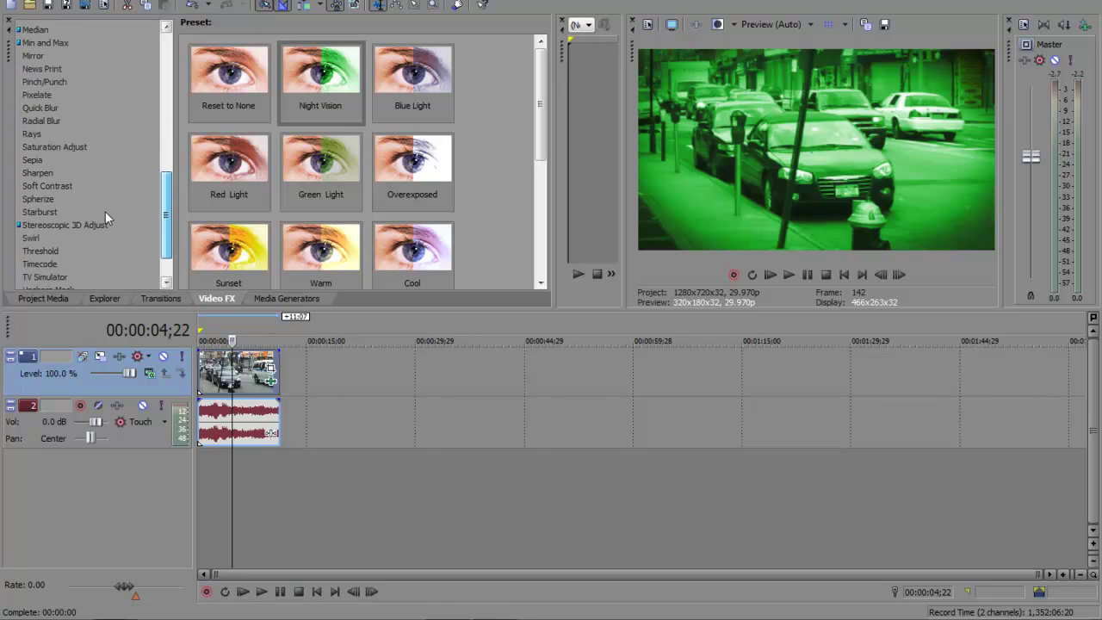
click(36, 226)
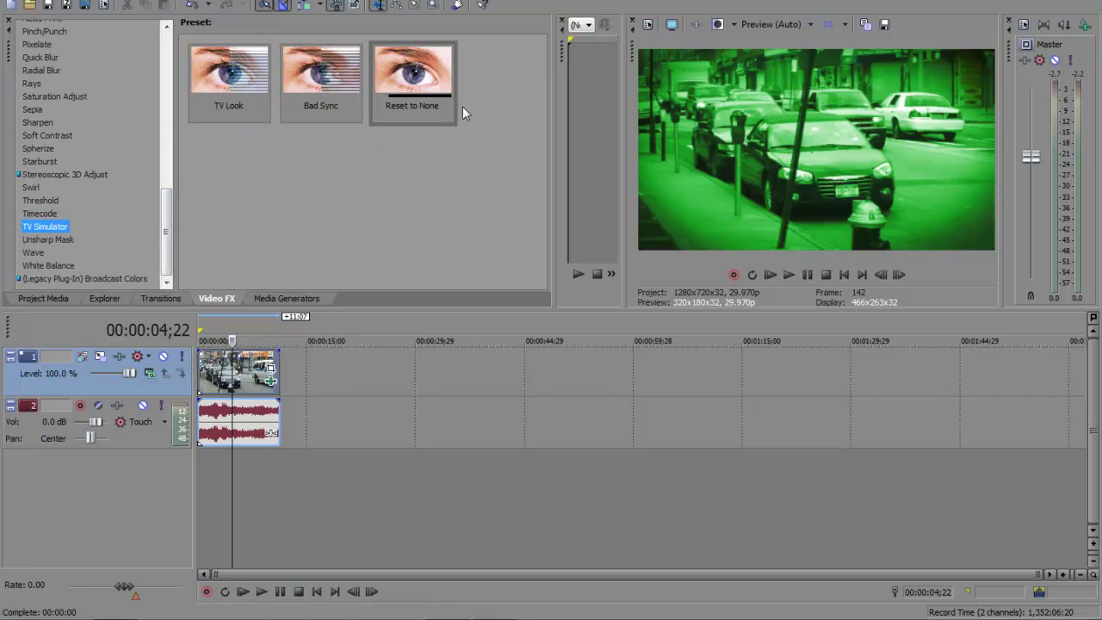
Add TV Simulator (Reset to None) to the clip with interlacing 0.38 and line sync 0.964.
drag(413, 45, 242, 386)
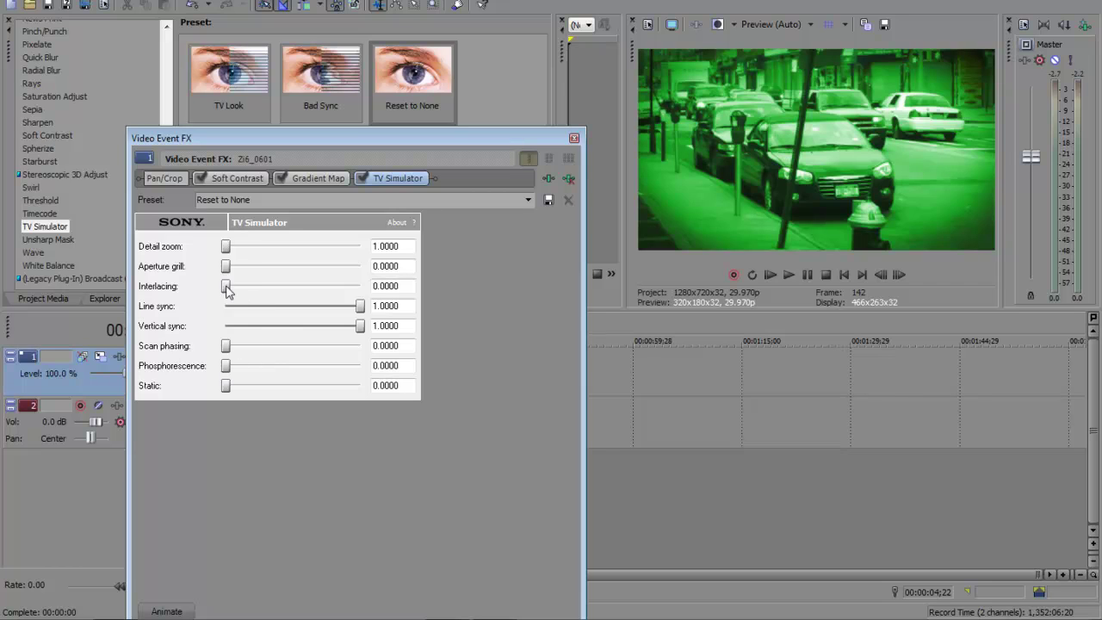
mouse_move(226, 288)
mouse_down()
mouse_move(362, 289)
mouse_move(258, 292)
mouse_move(275, 303)
mouse_up()
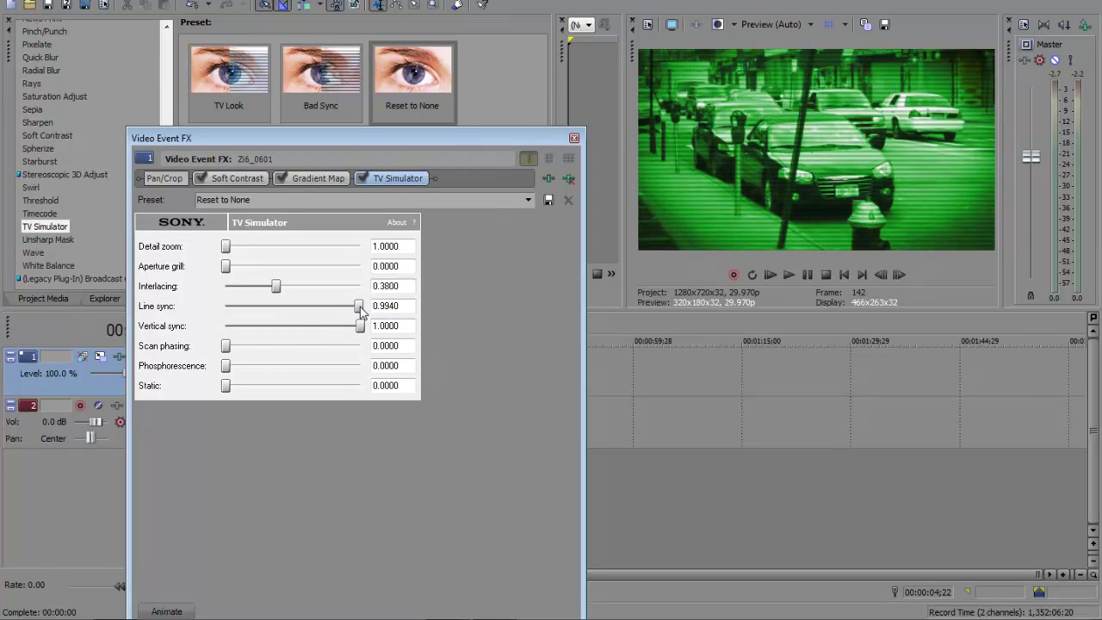
mouse_move(361, 312)
mouse_down()
mouse_move(332, 310)
mouse_move(358, 309)
mouse_move(359, 320)
mouse_up()
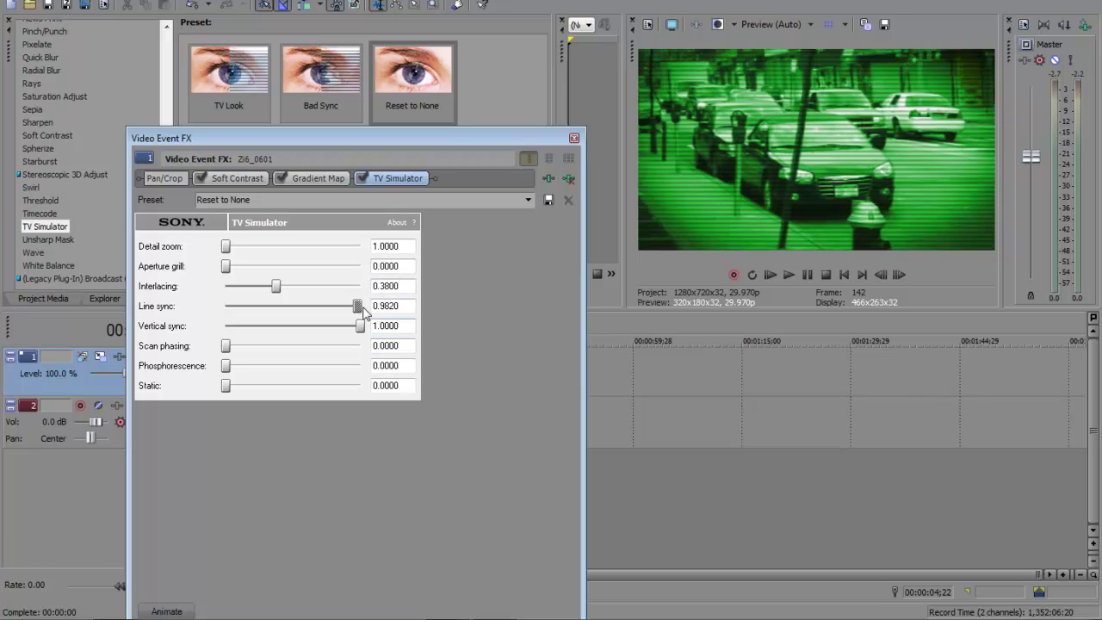
drag(363, 312, 360, 311)
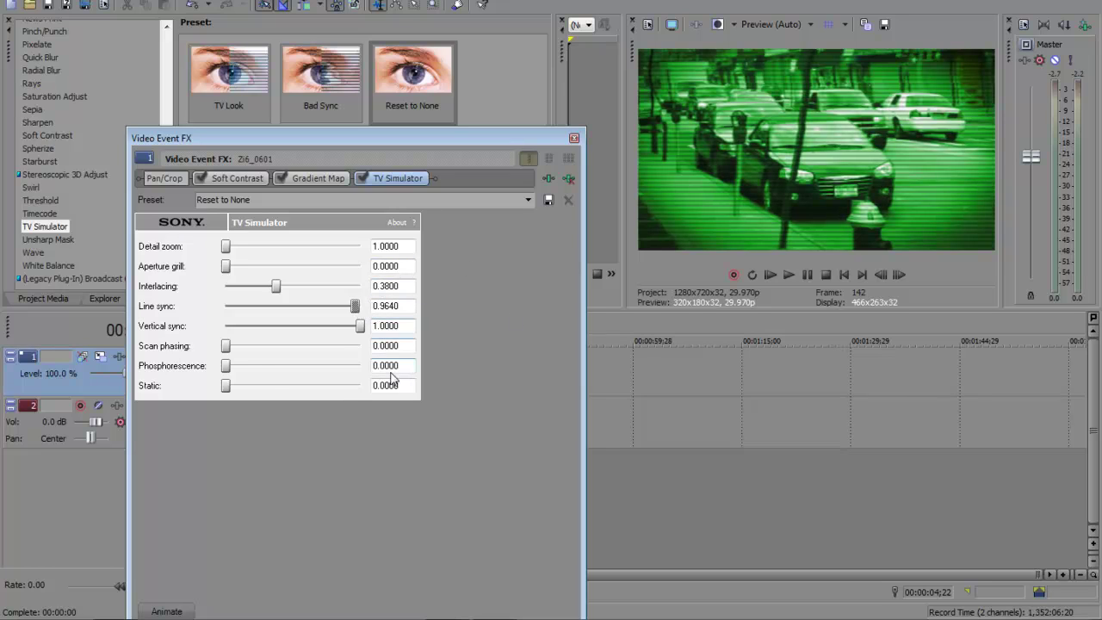
Set TV Simulator scan phasing to 0.124 and phosphorescence to 0.22, then show Film Effects presets.
drag(227, 345, 244, 350)
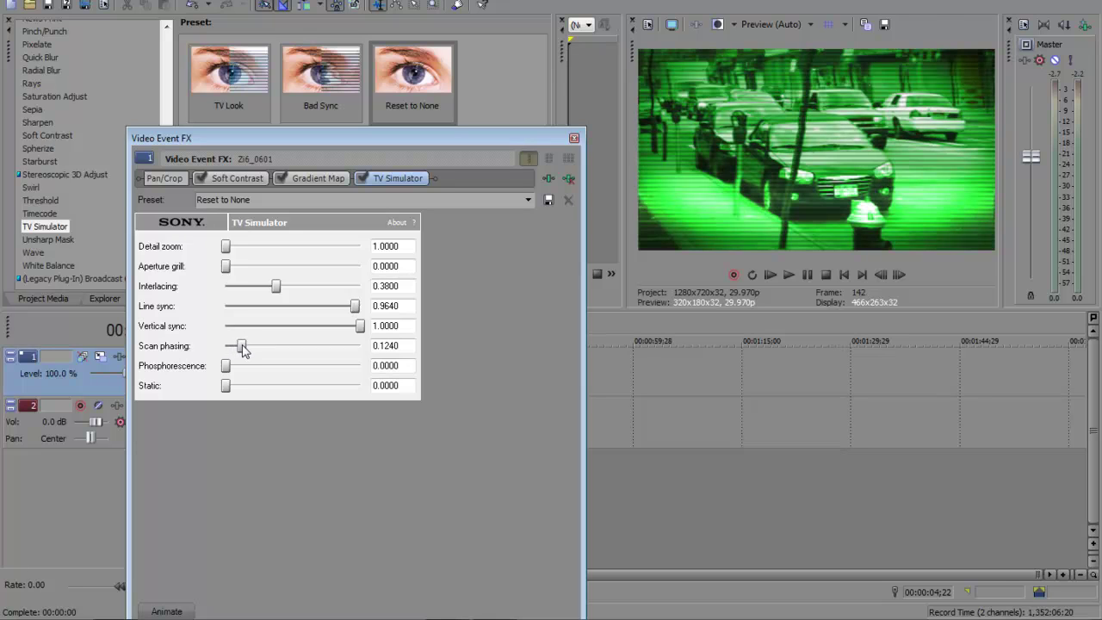
mouse_move(235, 366)
mouse_down()
mouse_move(425, 369)
mouse_move(158, 363)
mouse_up()
drag(225, 366, 256, 369)
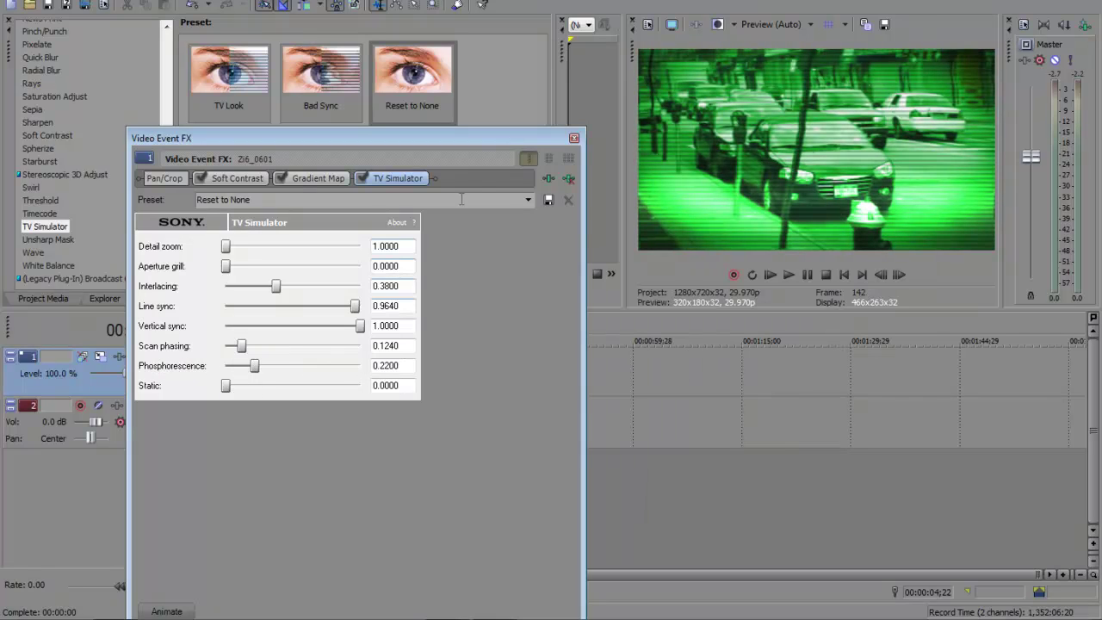
click(574, 138)
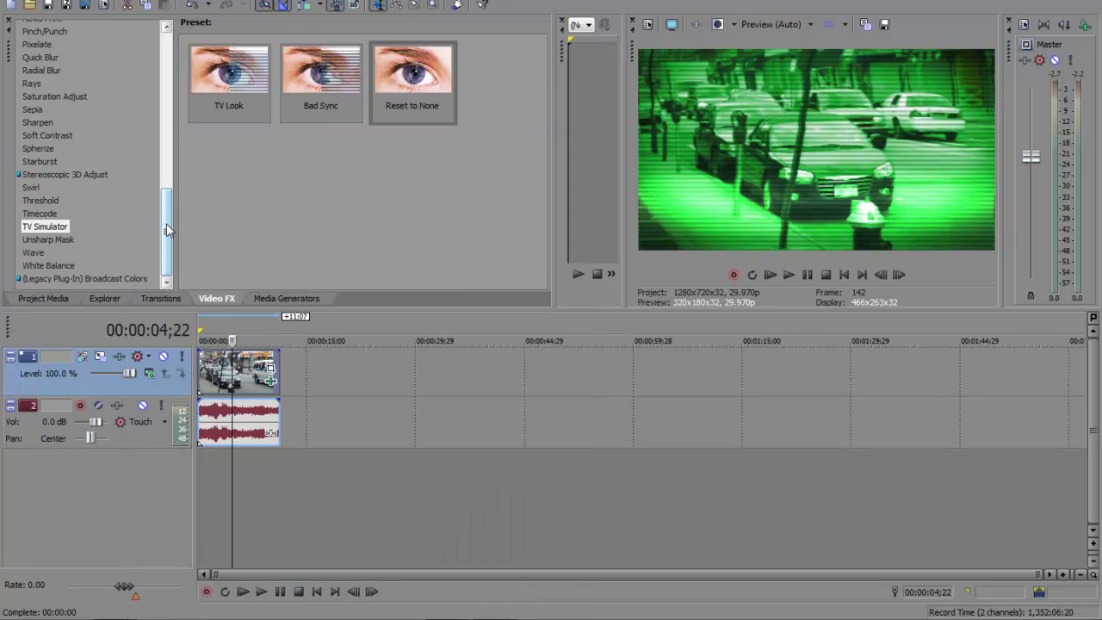
drag(167, 230, 167, 131)
click(64, 111)
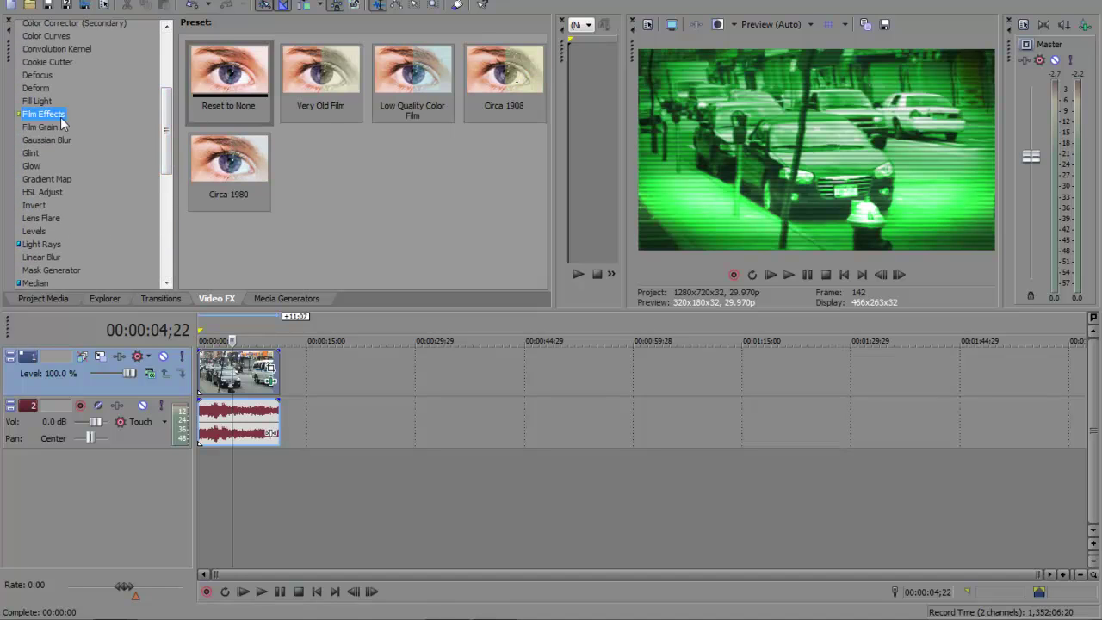
Add Film Effects (Reset to None) to the clip and try Flicker particles.
drag(246, 183, 233, 387)
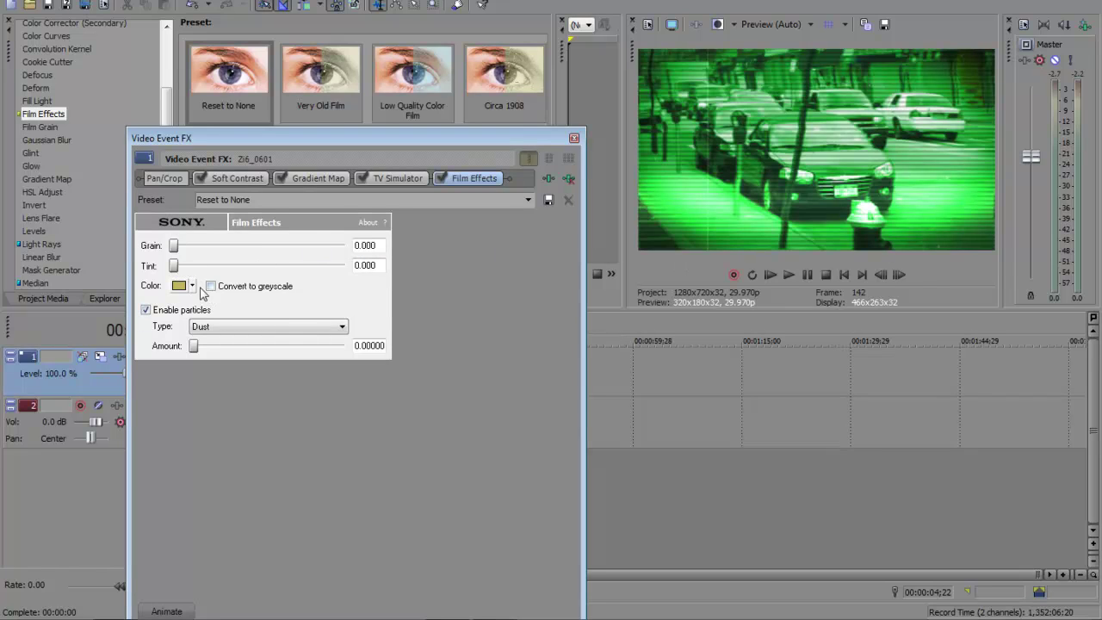
click(213, 327)
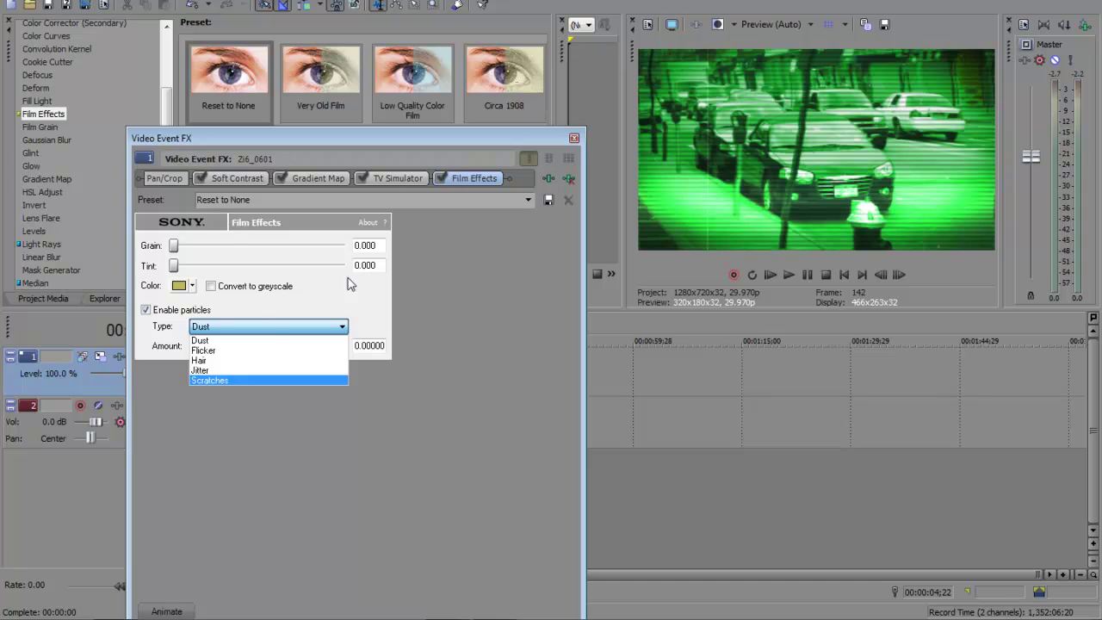
click(267, 351)
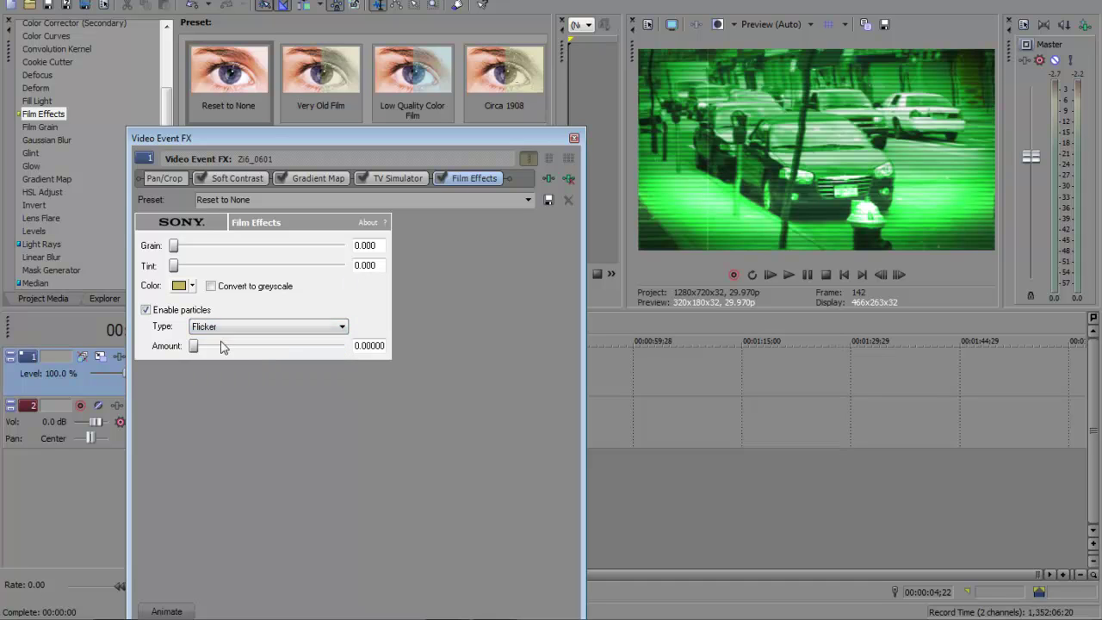
mouse_move(194, 347)
mouse_down()
mouse_move(231, 349)
mouse_move(212, 352)
mouse_up()
Cycle the particle type through Dust and Jitter, settling on Scratches.
click(225, 328)
click(226, 343)
click(216, 327)
click(224, 371)
click(229, 329)
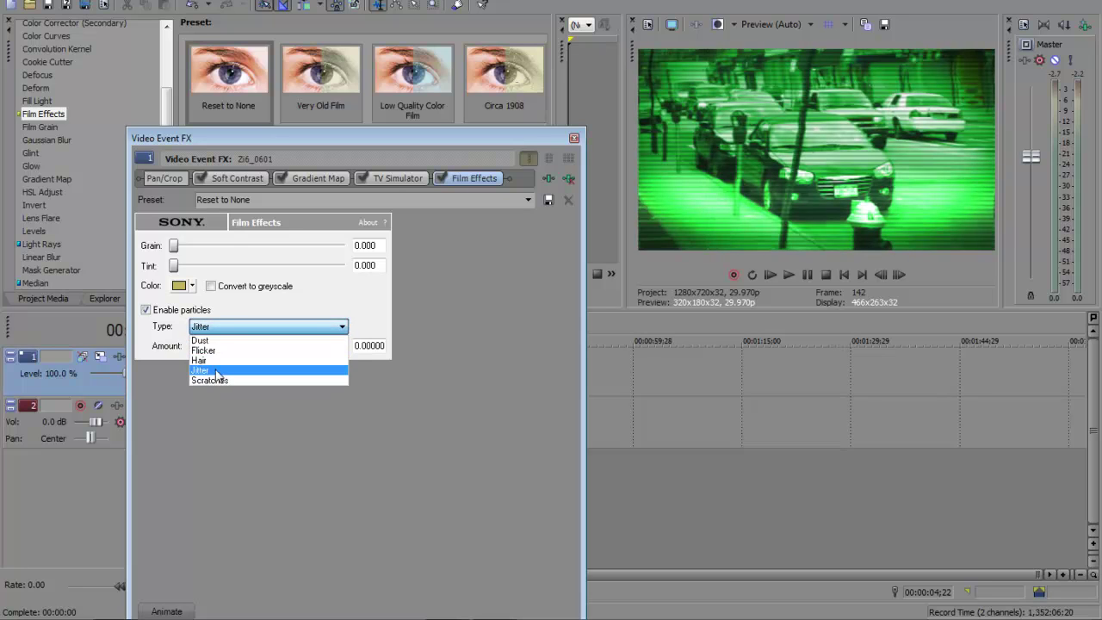
click(215, 380)
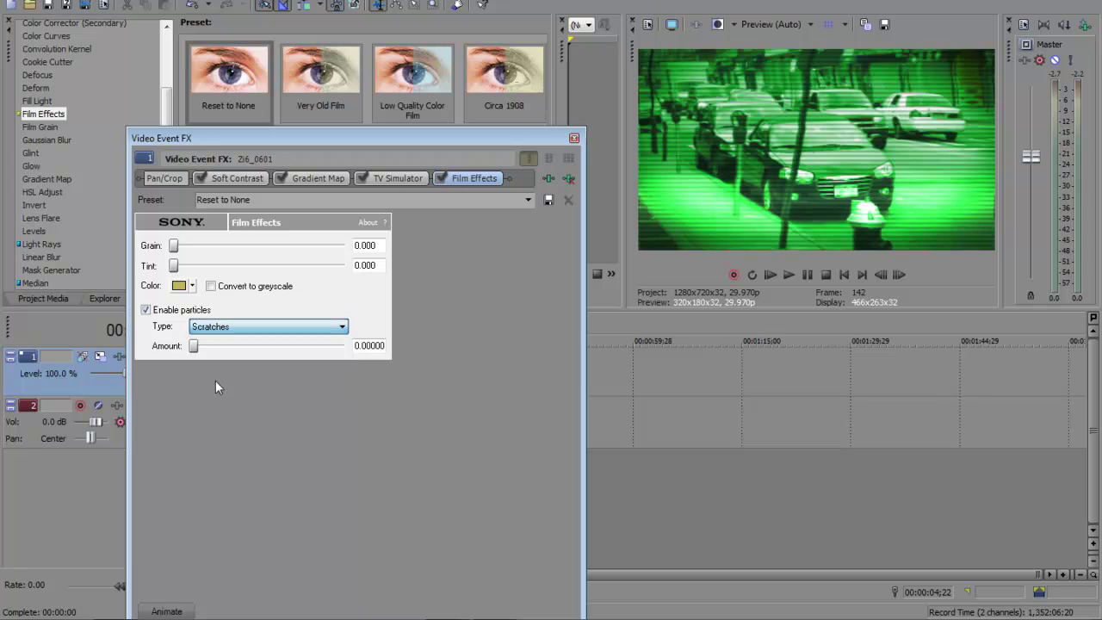
click(575, 138)
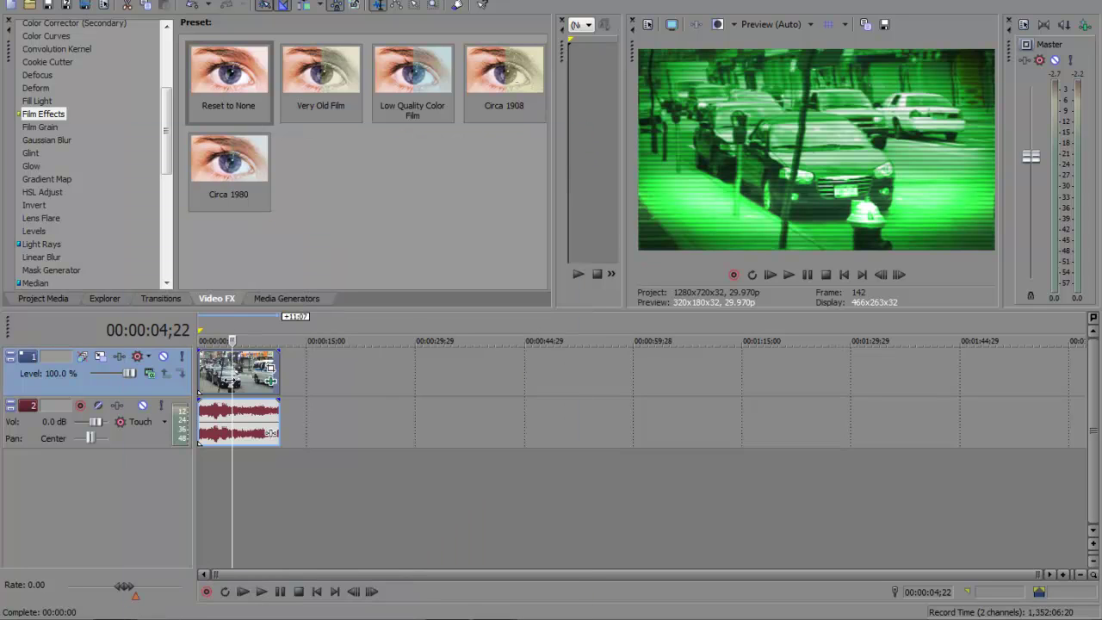
Preview the night-vision clip from the start, drop its audio gain to -Inf dB, and replay.
key(ctrl+Home)
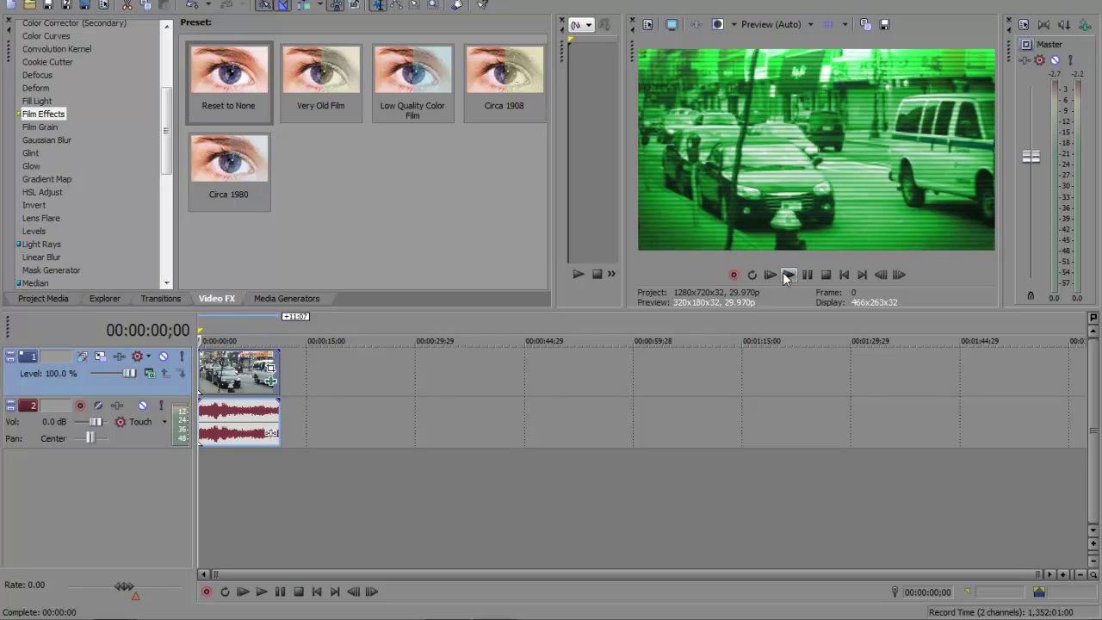
click(785, 275)
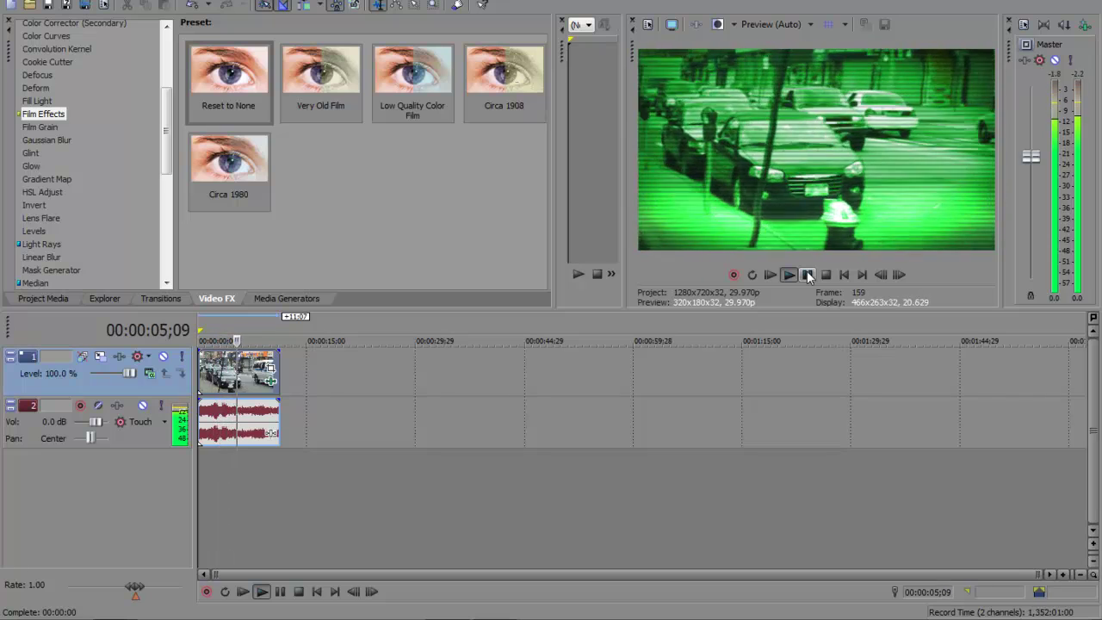
click(807, 273)
drag(247, 403, 282, 482)
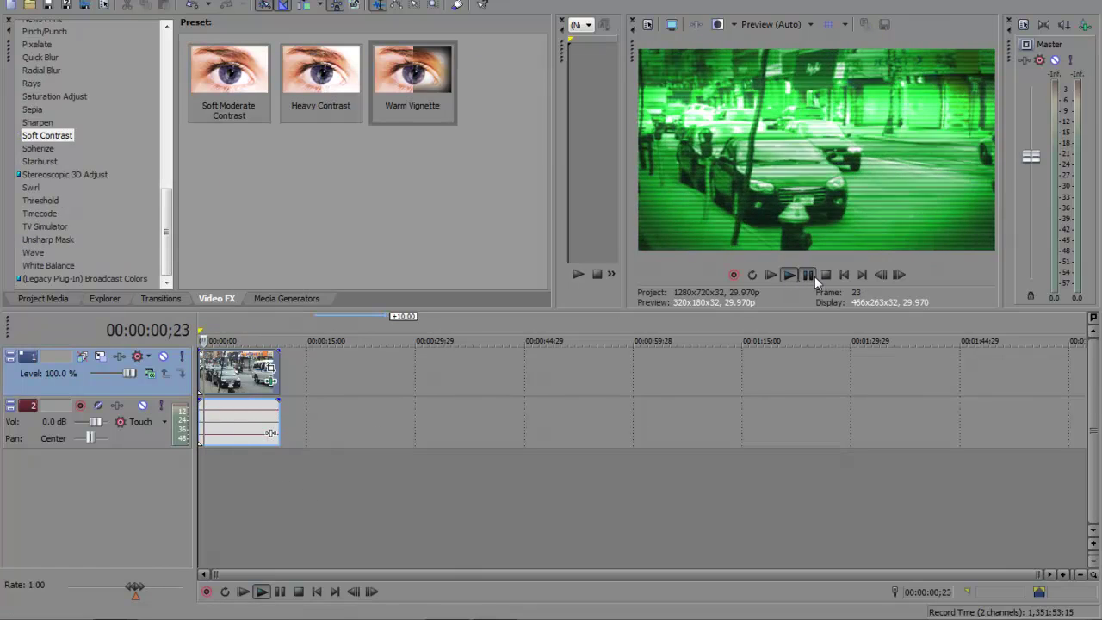
click(807, 273)
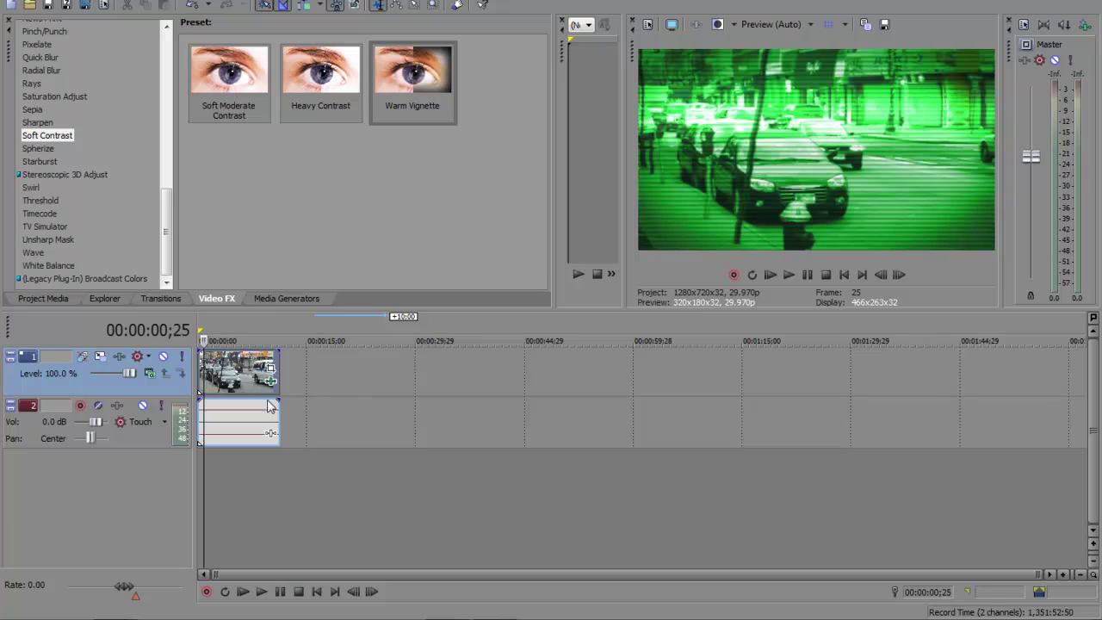